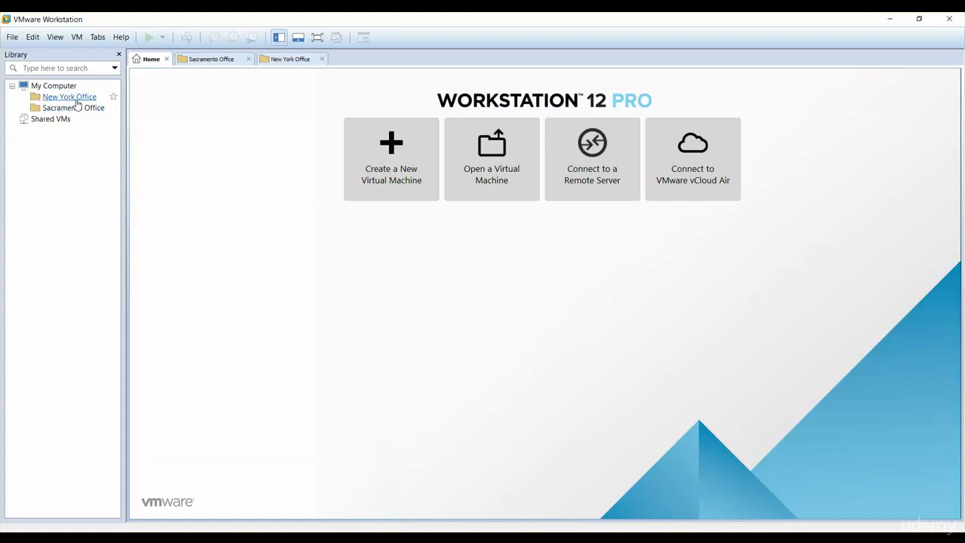
# Remove the New York Office and Sacramento Office folders from the library.
pyautogui.rightClick(75, 99)
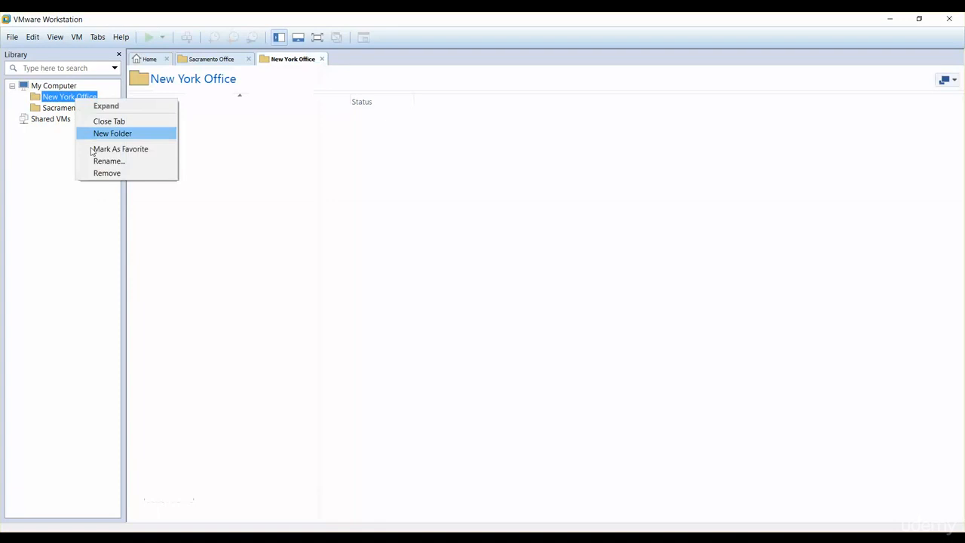
pyautogui.click(100, 173)
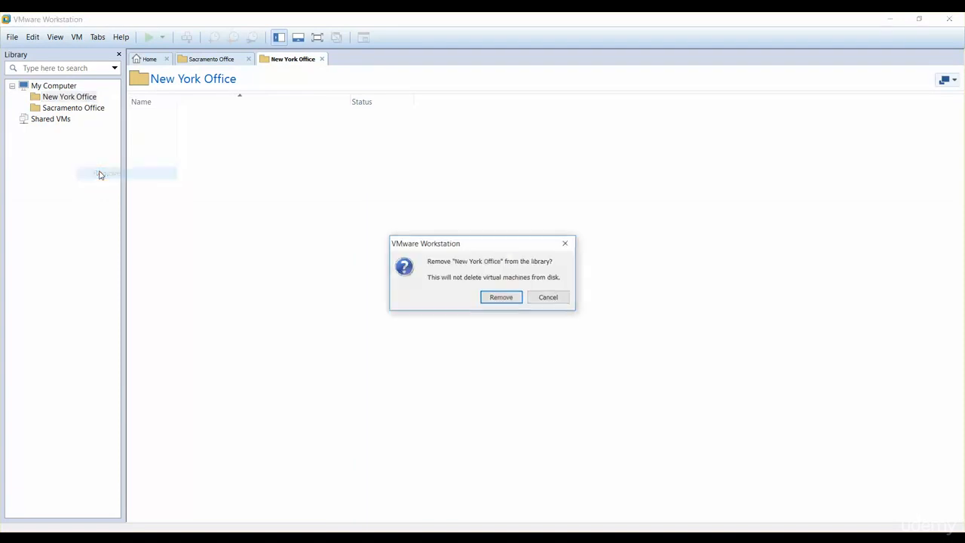
pyautogui.click(512, 300)
pyautogui.rightClick(77, 99)
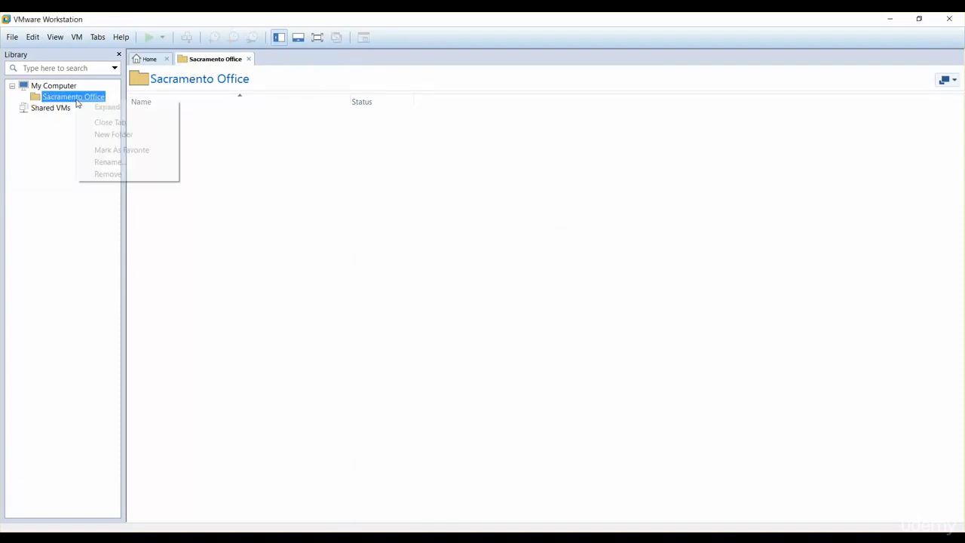
pyautogui.click(110, 177)
pyautogui.click(511, 300)
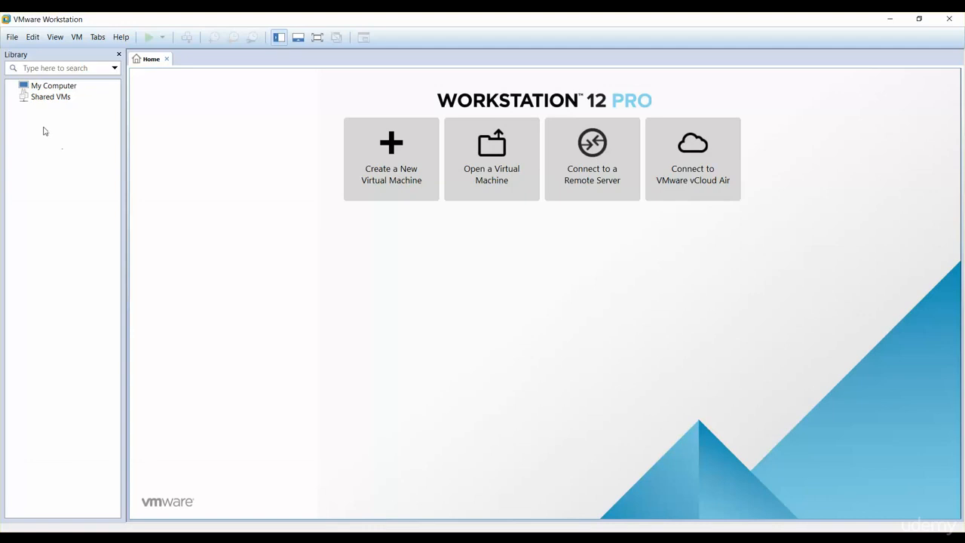
# Create a library folder under My Computer named Sacramento Office.
pyautogui.rightClick(60, 154)
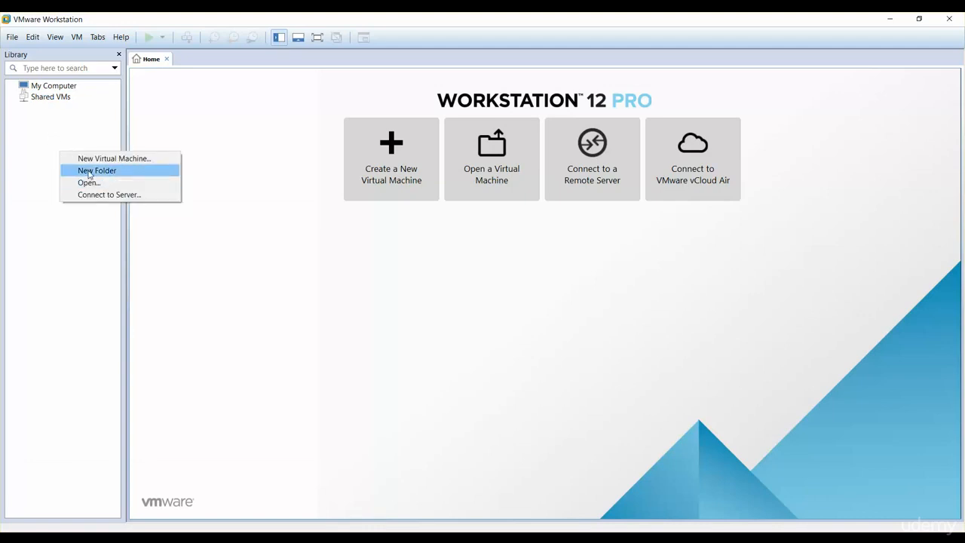
pyautogui.click(88, 172)
pyautogui.write('Sac')
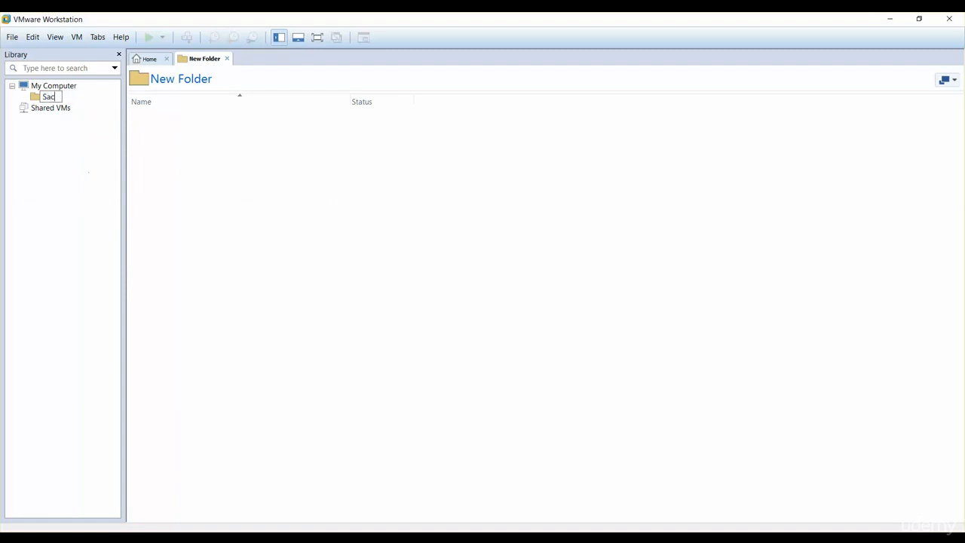
pyautogui.write('ramento Office')
pyautogui.press('Return')
# Add a second library folder under My Computer named New York Office.
pyautogui.rightClick(88, 174)
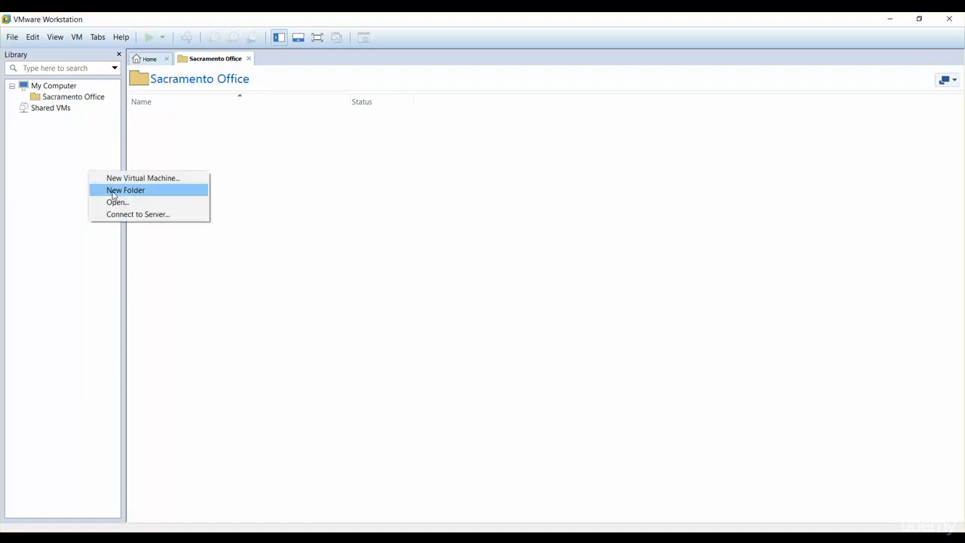
pyautogui.click(113, 193)
pyautogui.write('New ')
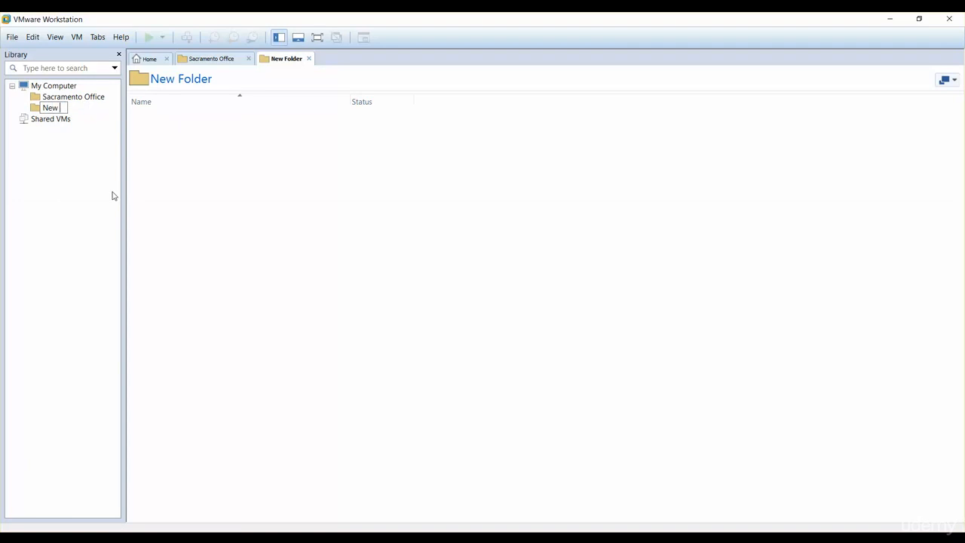
pyautogui.write('York Office')
pyautogui.press('Return')
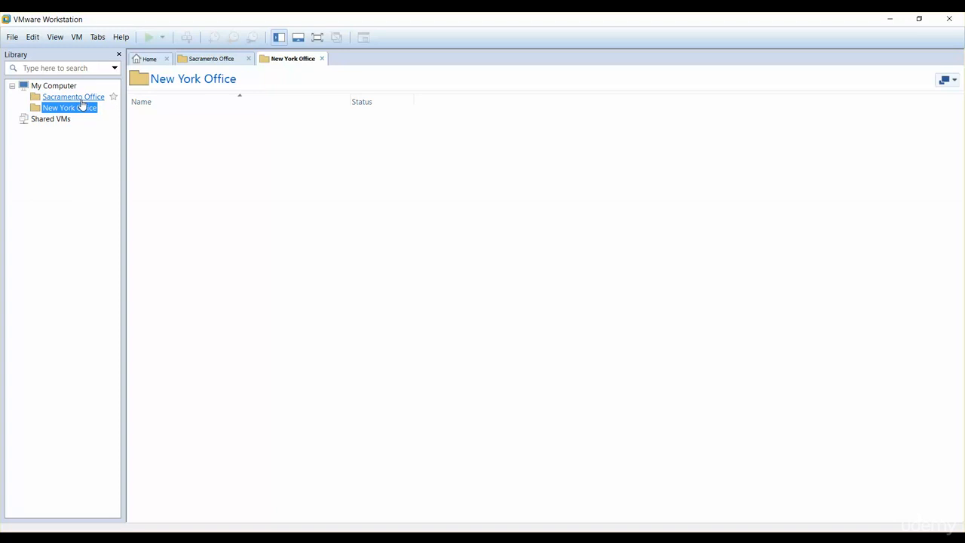
# View the contents of the Sacramento Office and New York Office folders and return to the Home page.
pyautogui.click(78, 99)
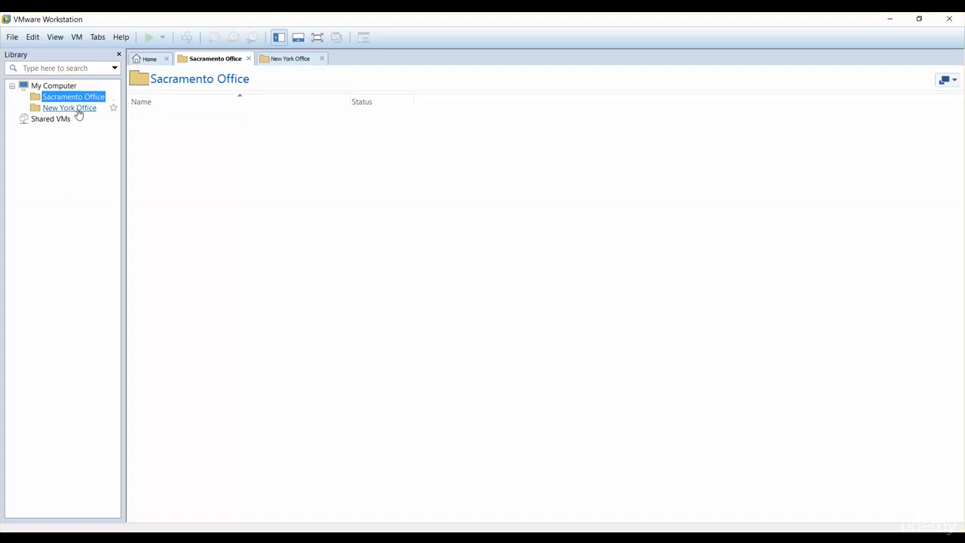
pyautogui.click(78, 110)
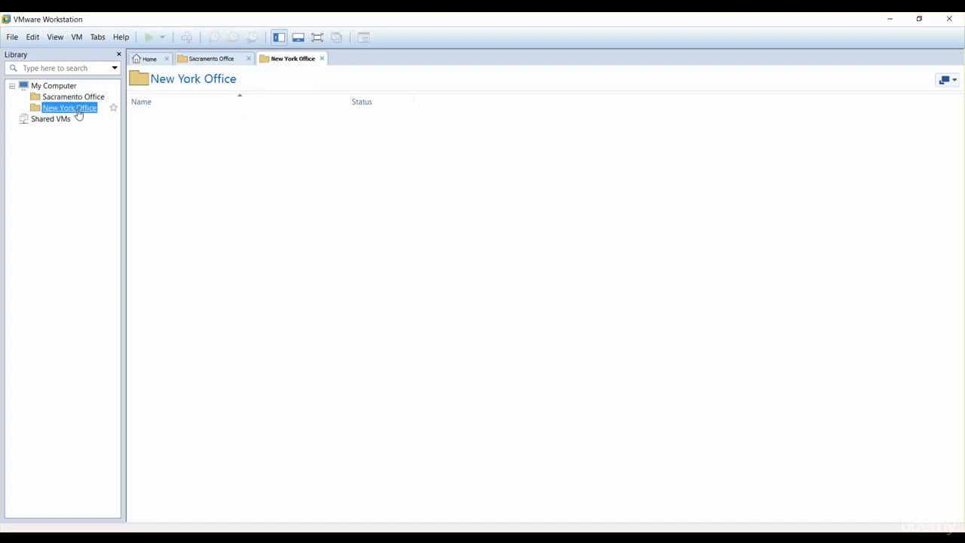
pyautogui.click(80, 99)
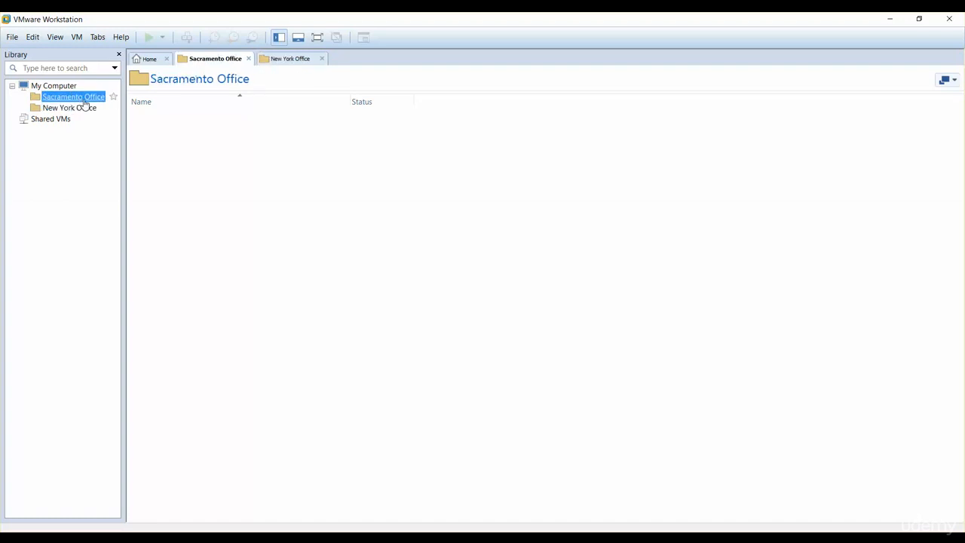
pyautogui.click(157, 60)
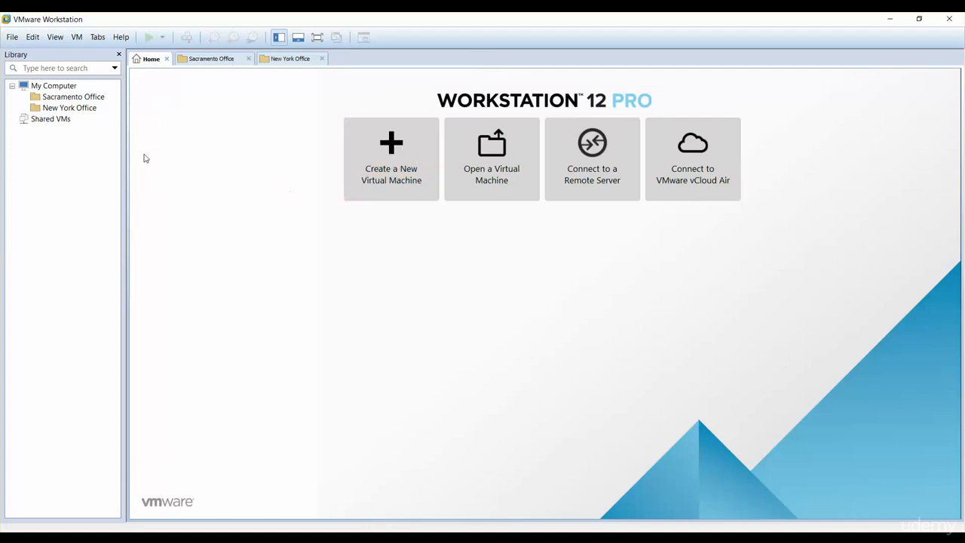
pyautogui.rightClick(65, 168)
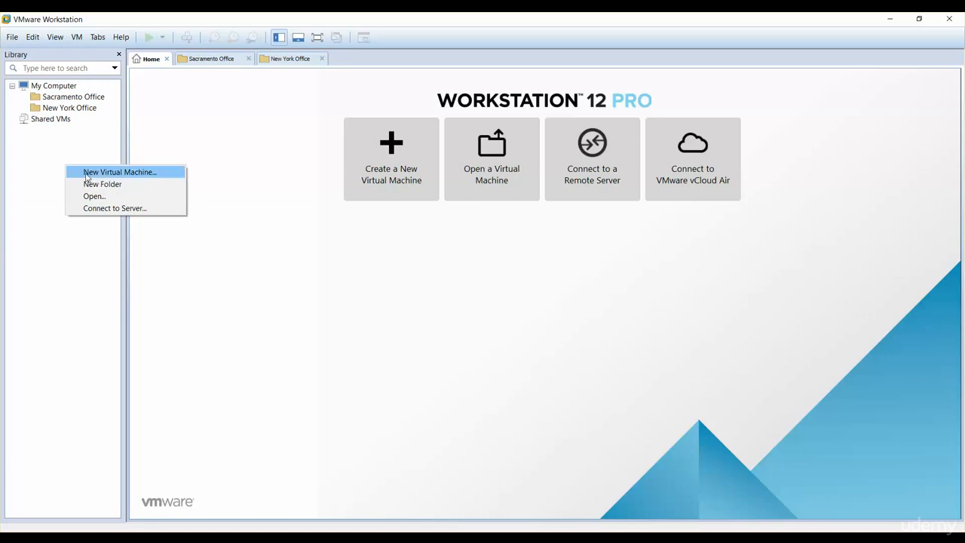
pyautogui.click(43, 170)
pyautogui.click(13, 37)
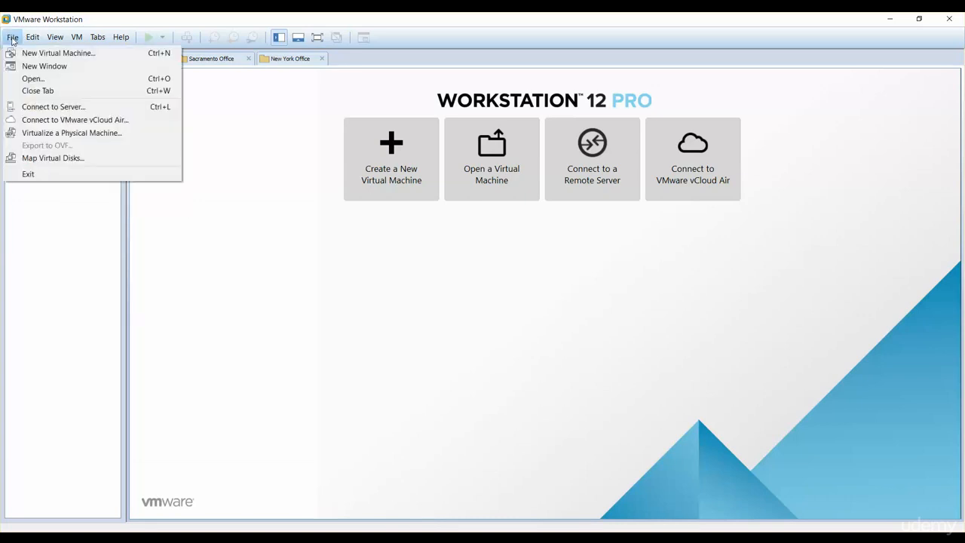
pyautogui.click(232, 235)
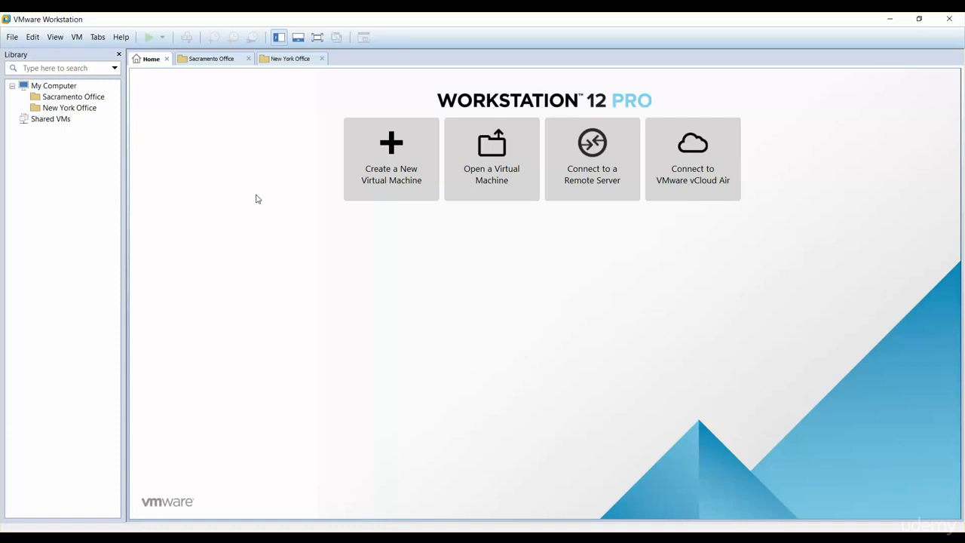
# Start a new virtual machine with the typical configuration, the Windows Server 2012 R2 installer image, the Datacenter version and no product key.
pyautogui.click(400, 178)
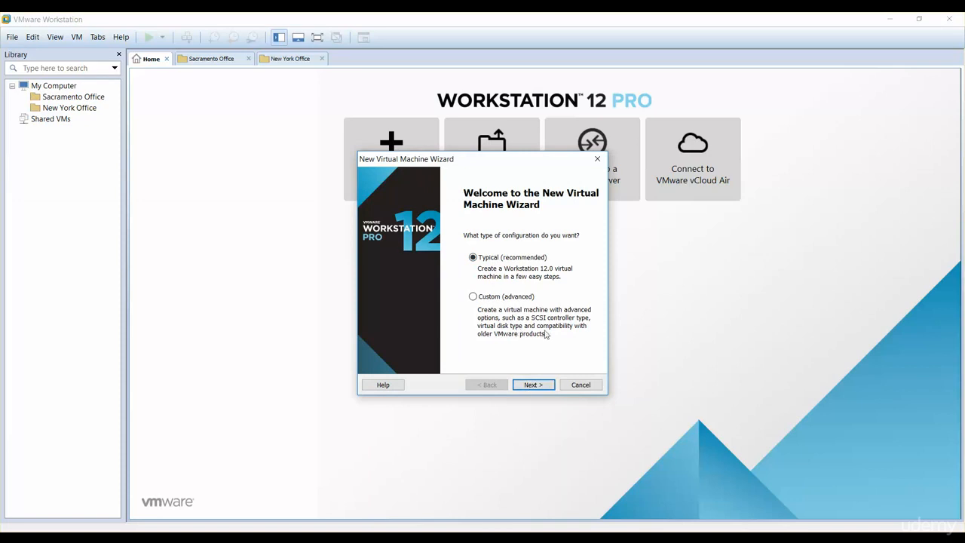
pyautogui.click(533, 384)
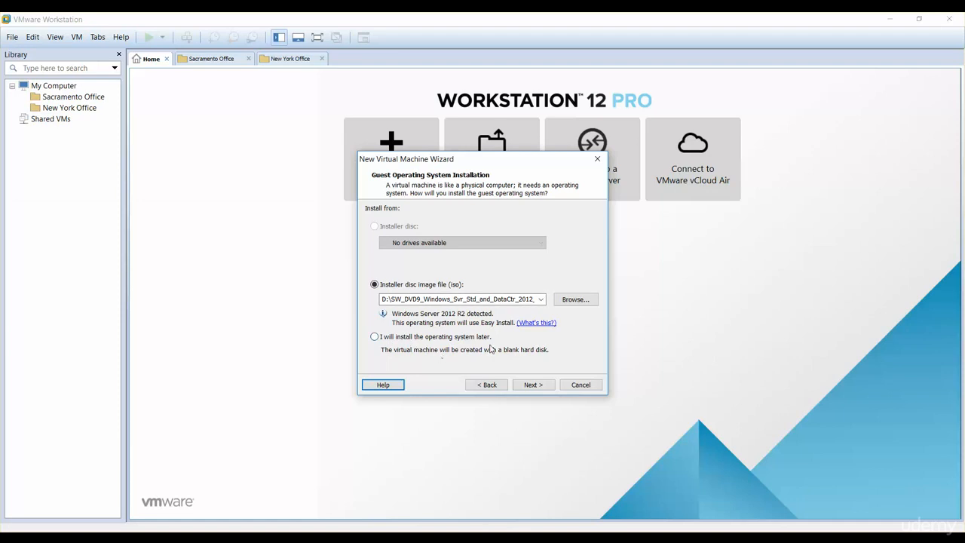
pyautogui.click(531, 385)
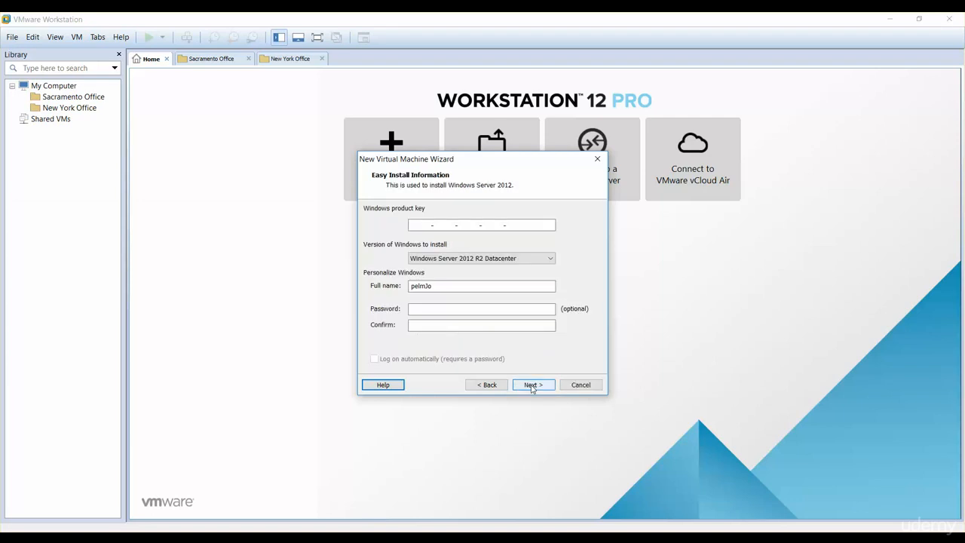
pyautogui.click(531, 385)
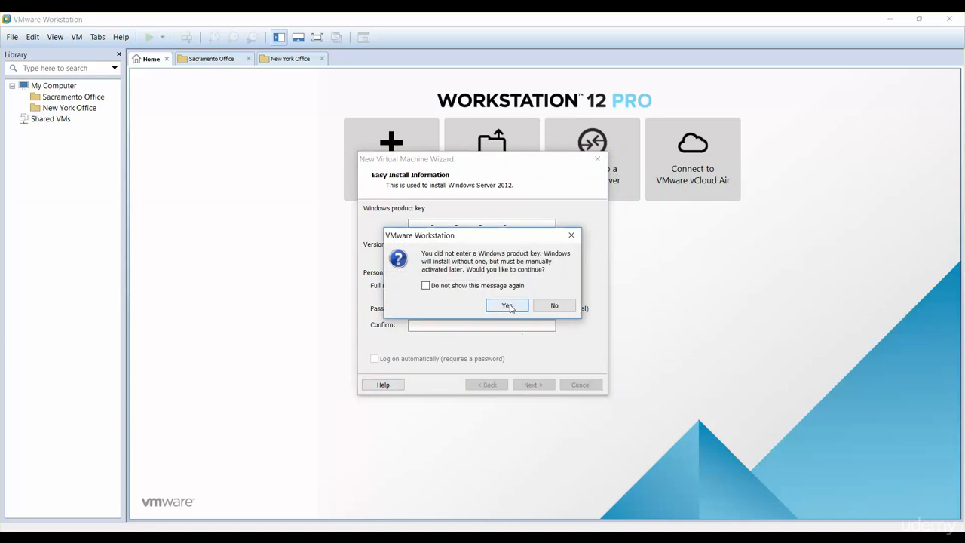
pyautogui.click(510, 309)
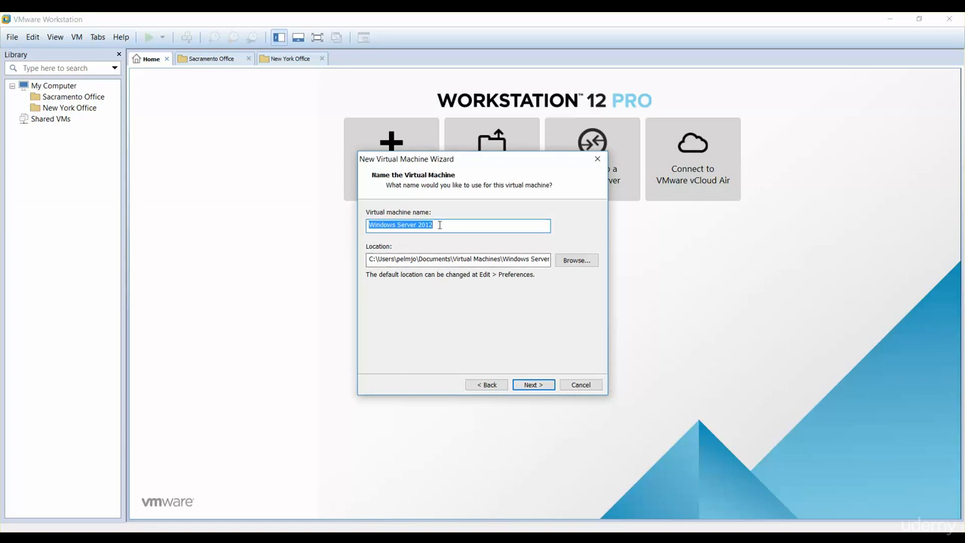
# Name the virtual machine SACEJODC01.
pyautogui.write('SA')
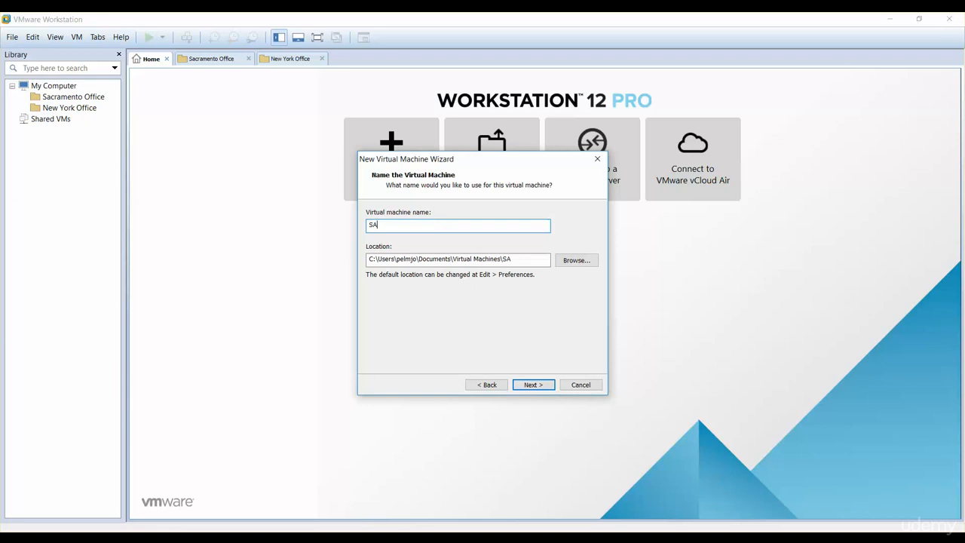
pyautogui.write('CEJODC01')
# Set the virtual machine's location to D:\Sacramento Vitrual Machines\SACEJODC01 and accept the name and location.
pyautogui.click(584, 261)
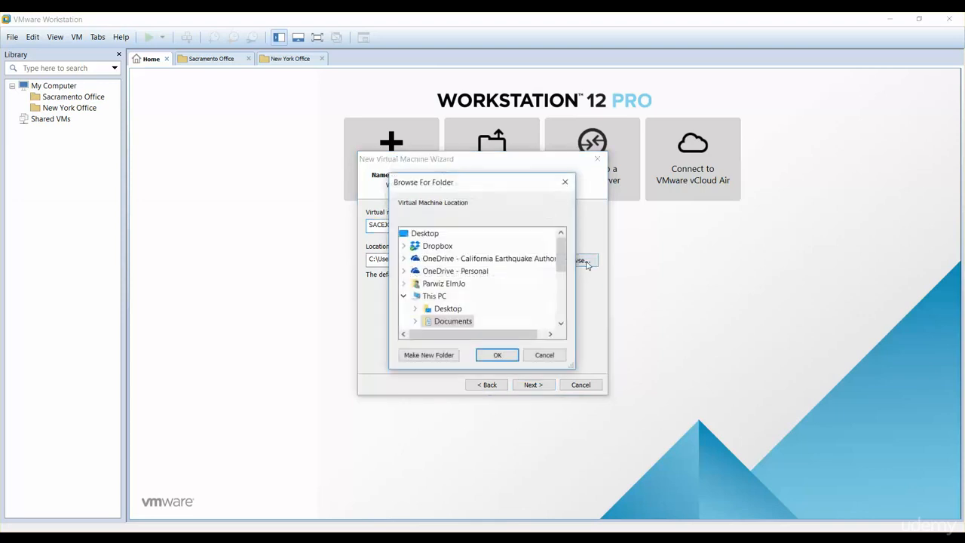
pyautogui.click(561, 324)
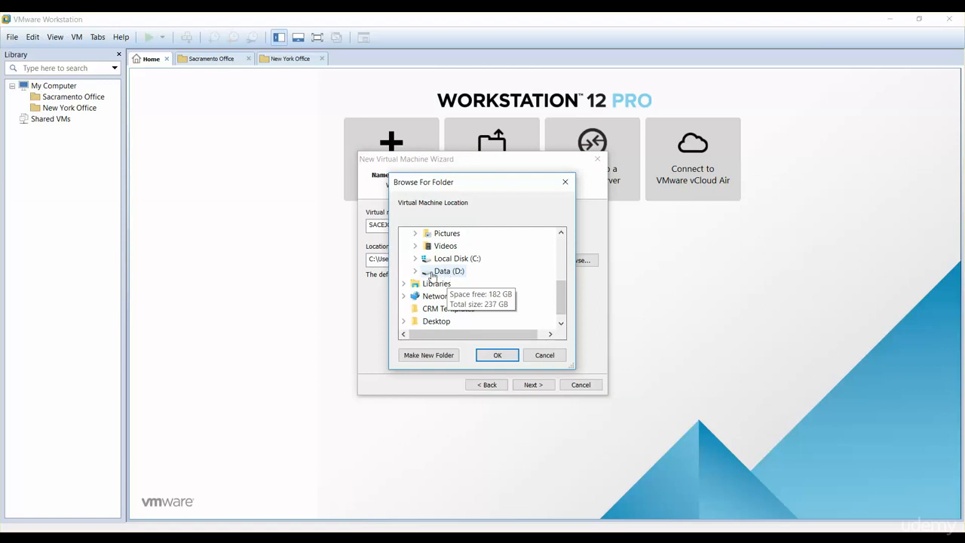
pyautogui.click(414, 271)
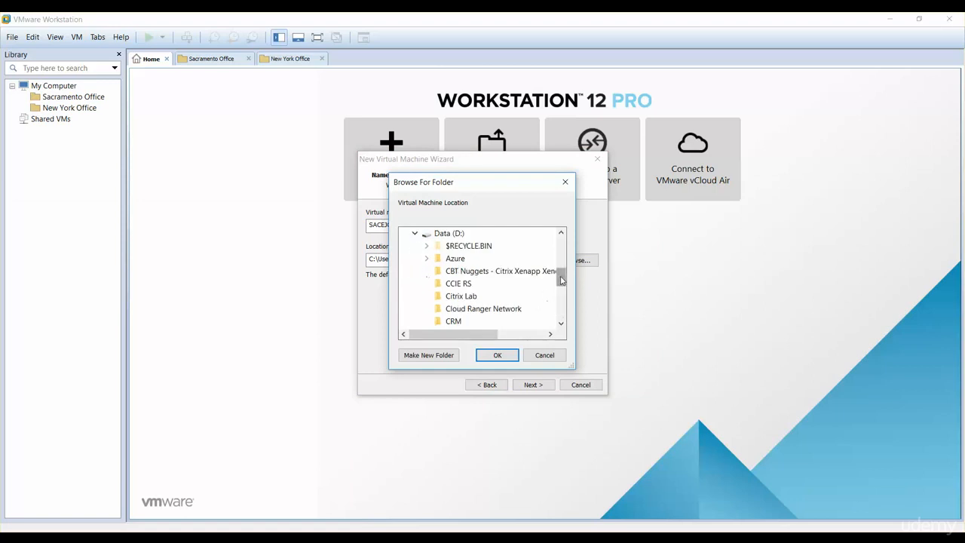
pyautogui.moveTo(561, 278); pyautogui.dragTo(563, 300)
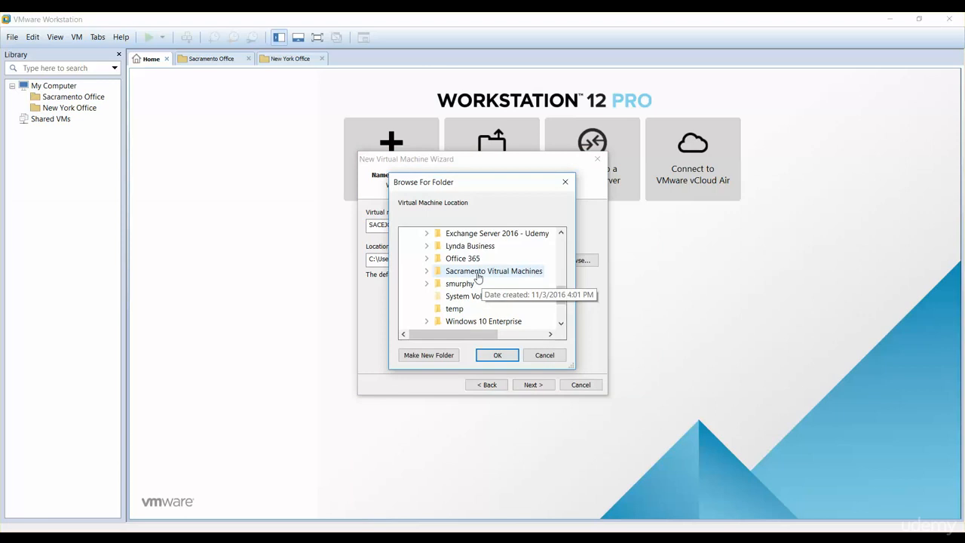
pyautogui.click(427, 272)
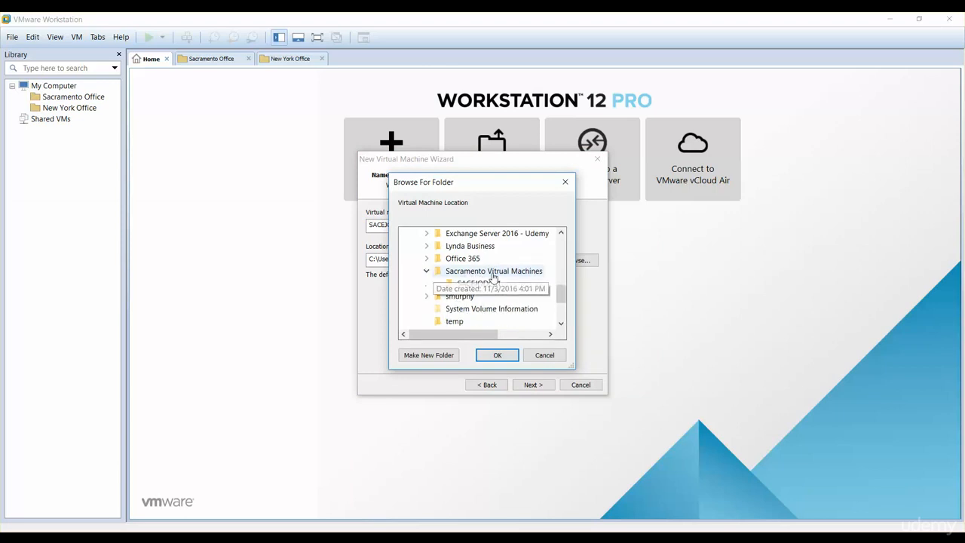
pyautogui.click(478, 284)
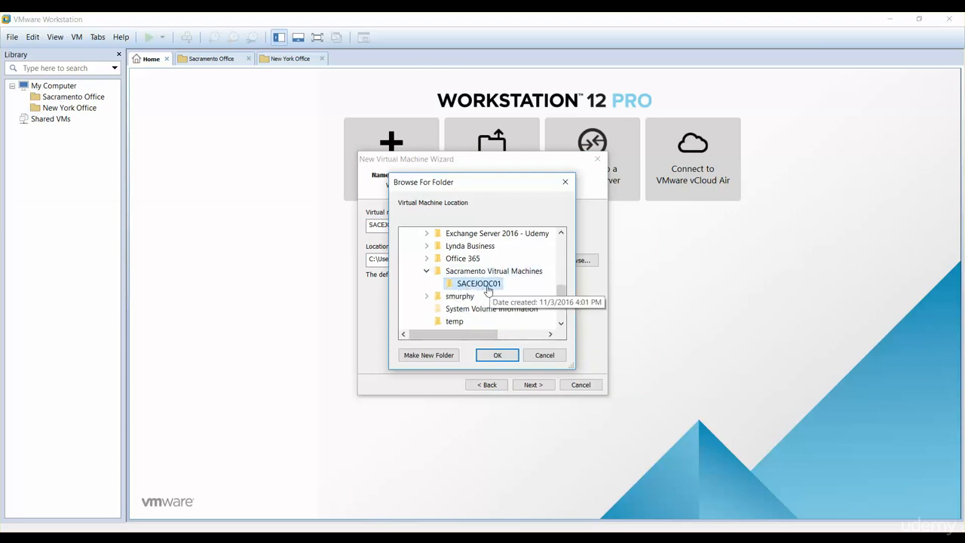
pyautogui.click(500, 356)
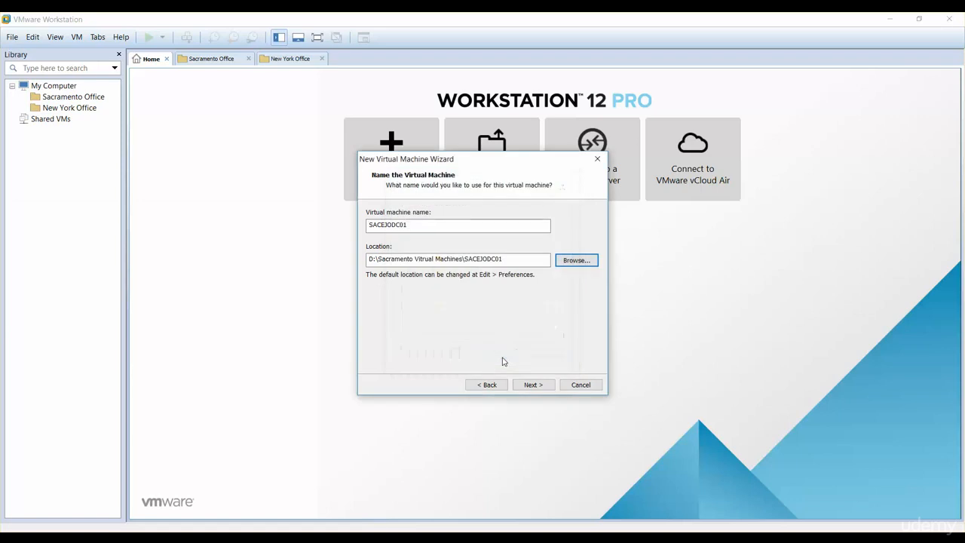
pyautogui.click(534, 386)
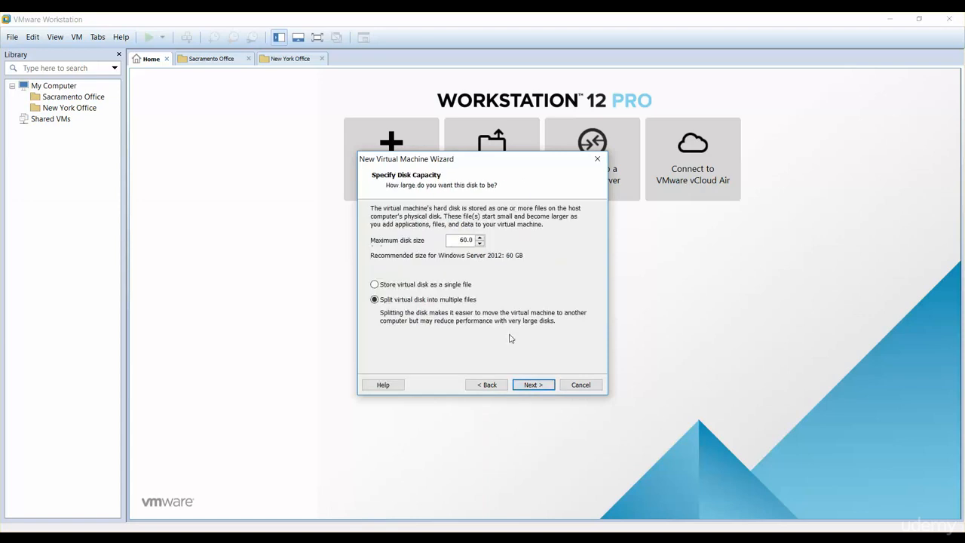
# Set the maximum disk size to 20 GB, keeping the virtual disk split into multiple files.
pyautogui.moveTo(448, 239); pyautogui.dragTo(510, 255)
pyautogui.write('20')
pyautogui.click(463, 242)
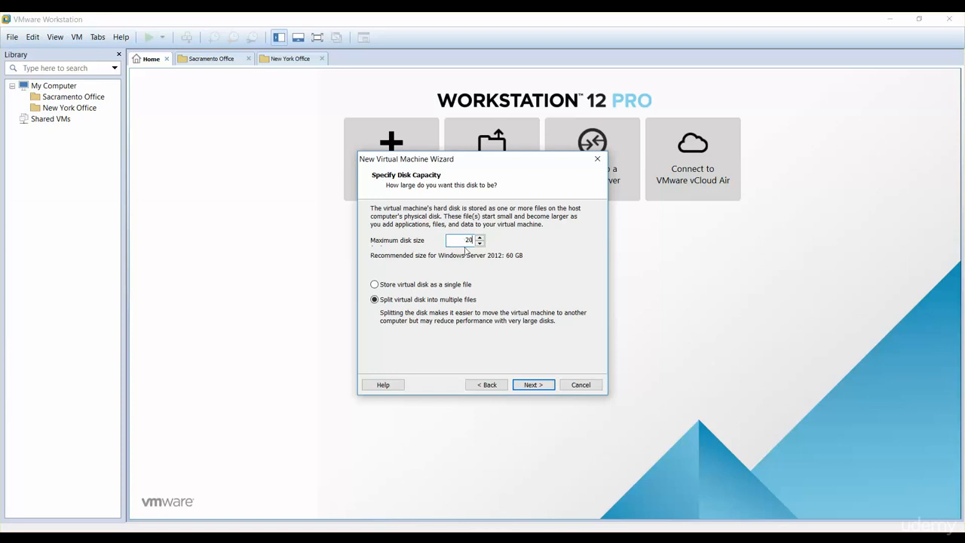
pyautogui.click(534, 385)
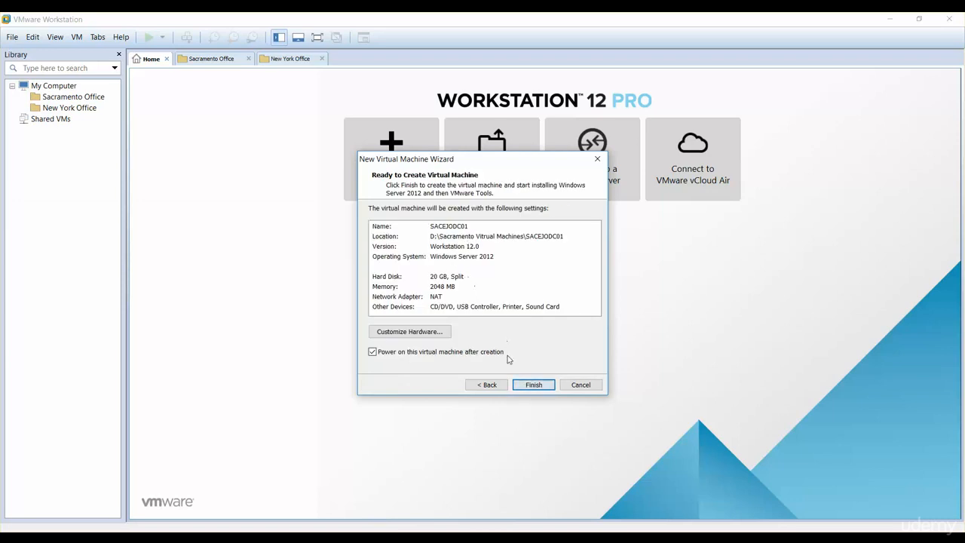
# Finish creating the virtual machine with power-on after creation, and dismiss the removable devices hint and the Easy Install notice.
pyautogui.click(532, 385)
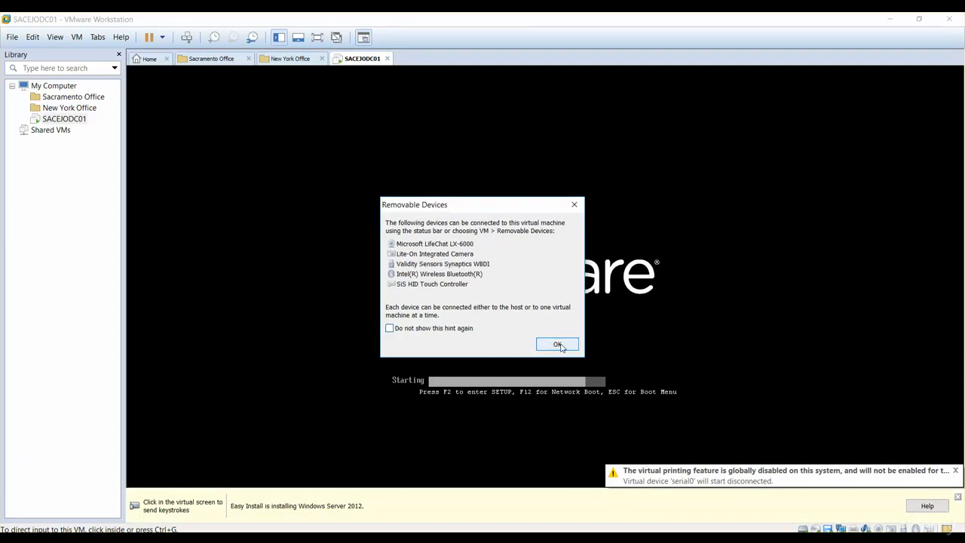
pyautogui.click(558, 345)
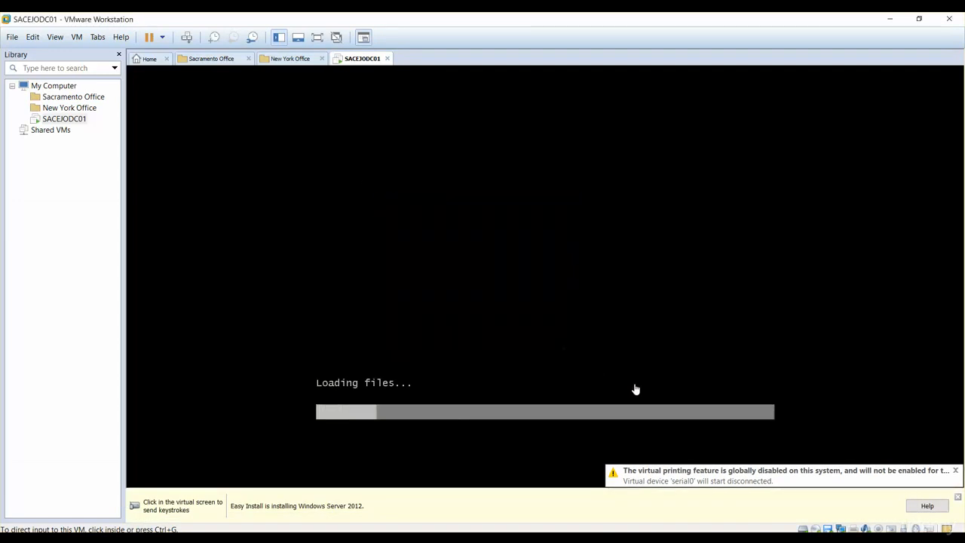
pyautogui.click(957, 498)
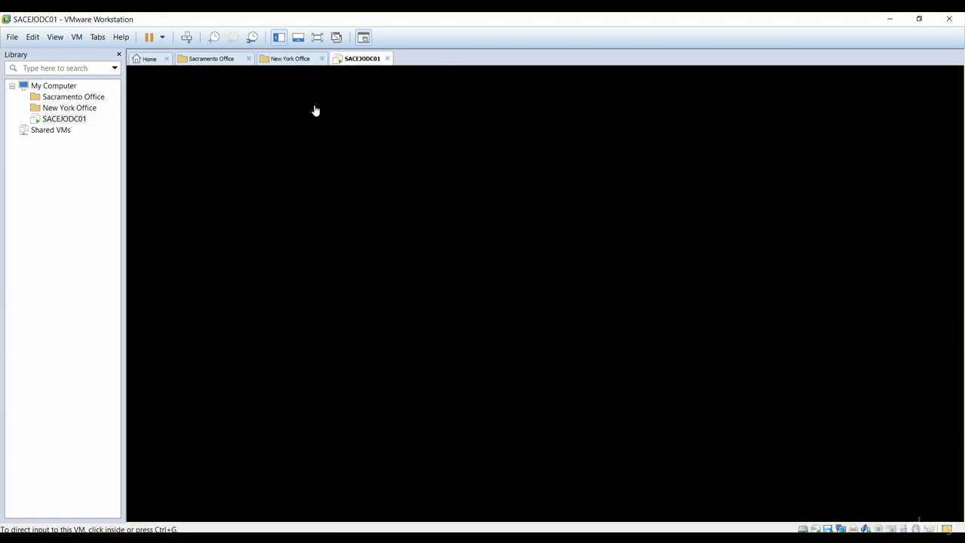
# Close Server Manager in the full-screen virtual machine and return the machine to the windowed view.
pyautogui.click(317, 38)
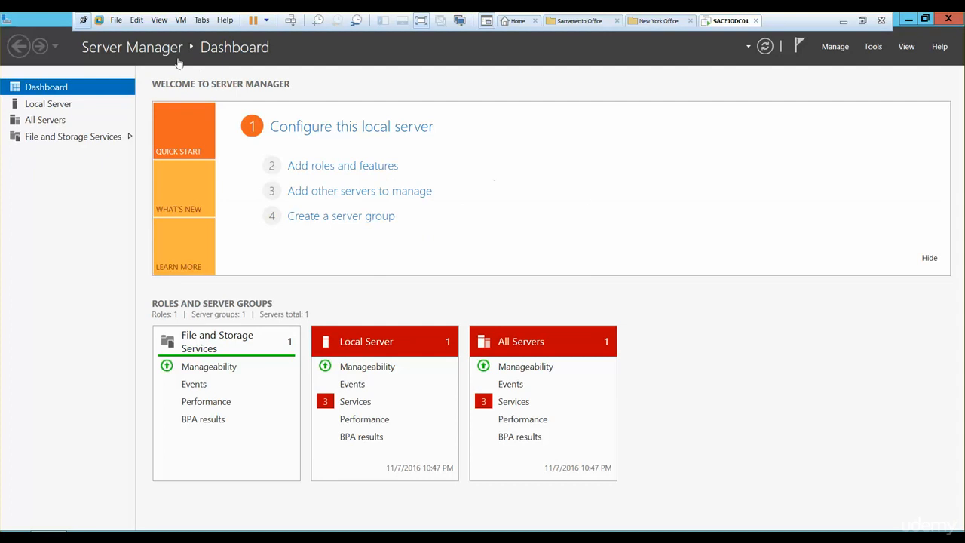
pyautogui.click(948, 19)
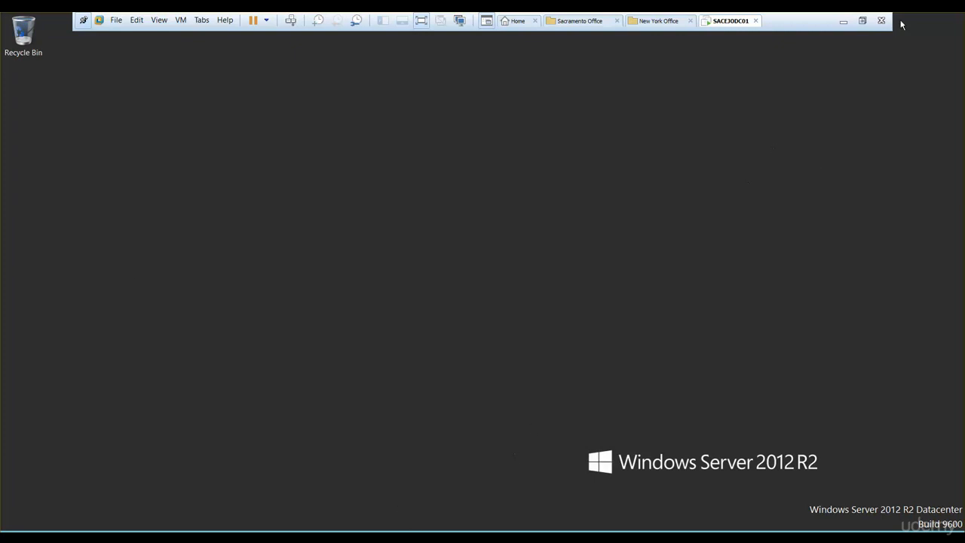
pyautogui.click(862, 20)
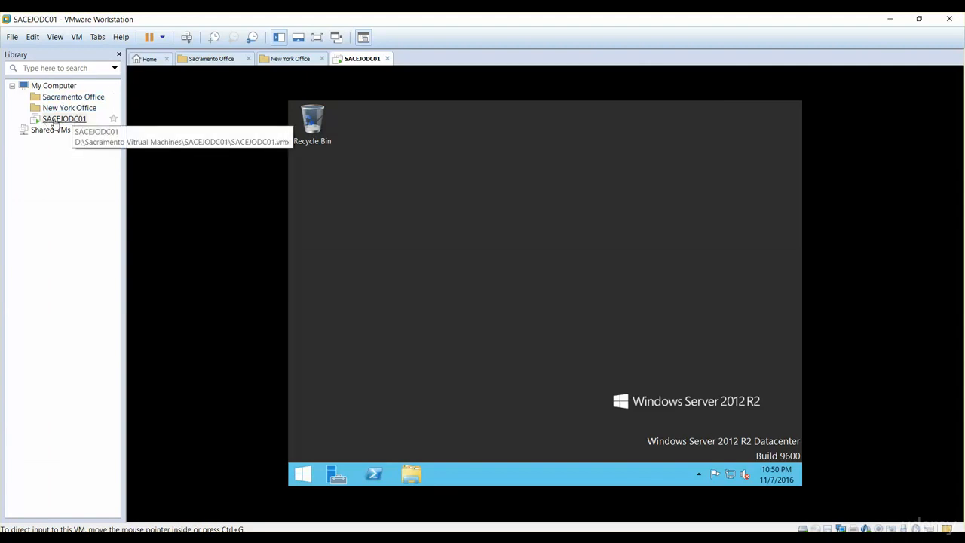
# Move the SACEJODC01 virtual machine into the Sacramento Office folder in the library.
pyautogui.click(57, 98)
pyautogui.moveTo(57, 100); pyautogui.dragTo(55, 98)
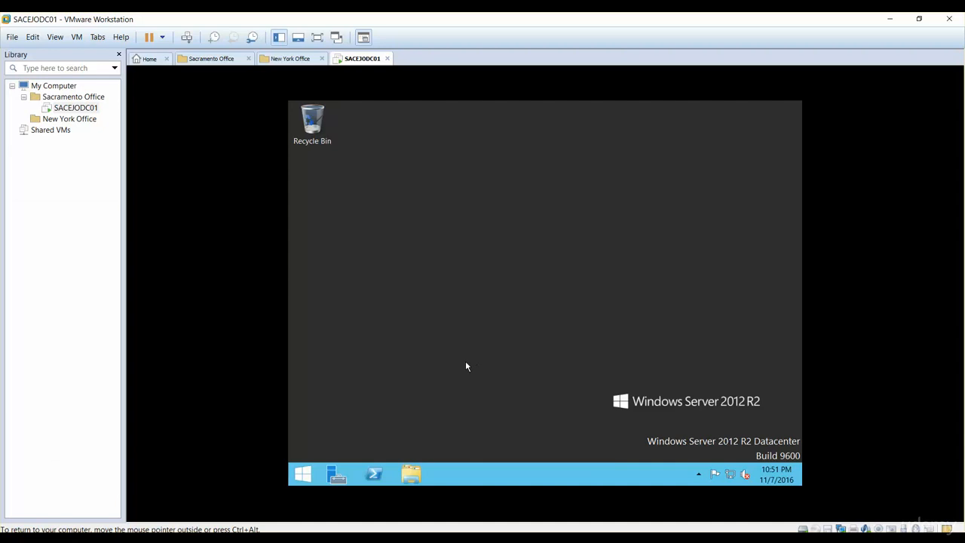
pyautogui.click(304, 479)
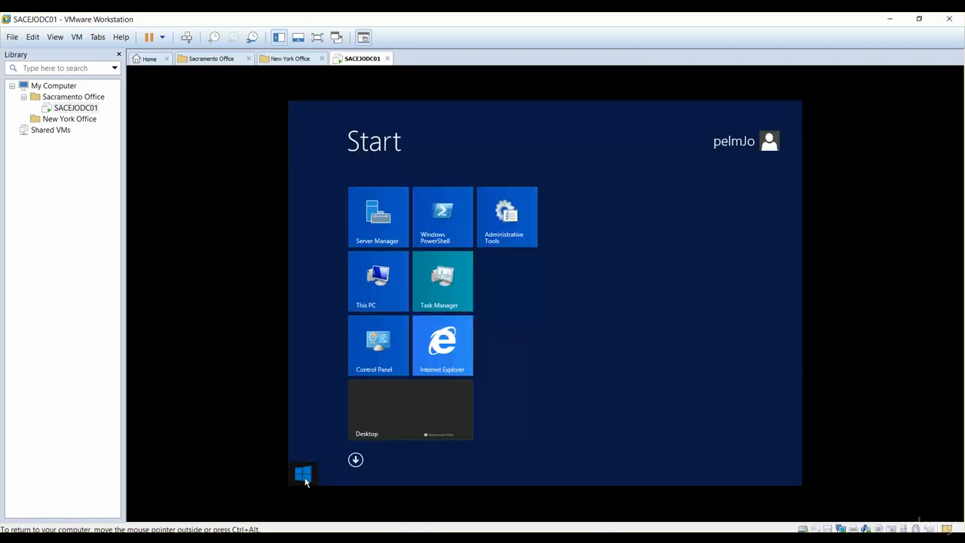
pyautogui.rightClick(385, 274)
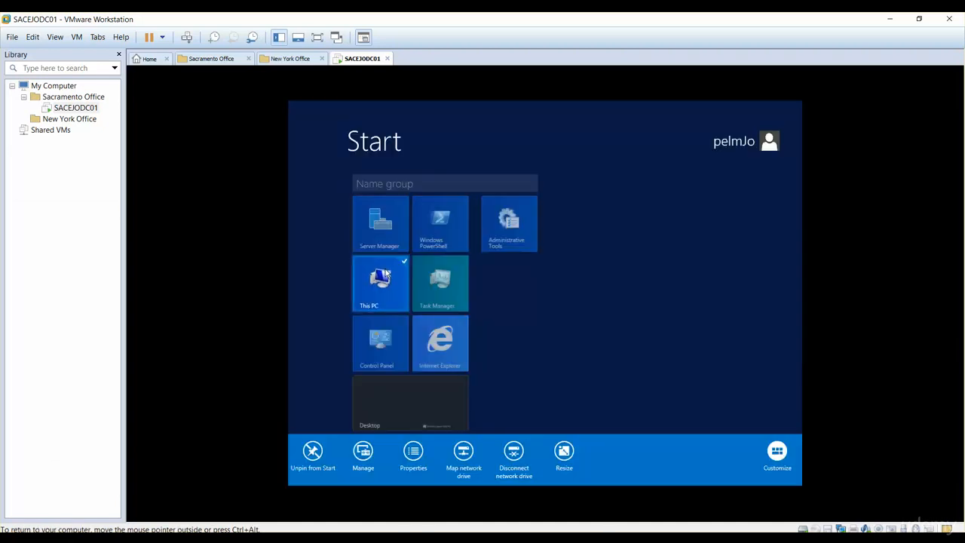
pyautogui.click(327, 415)
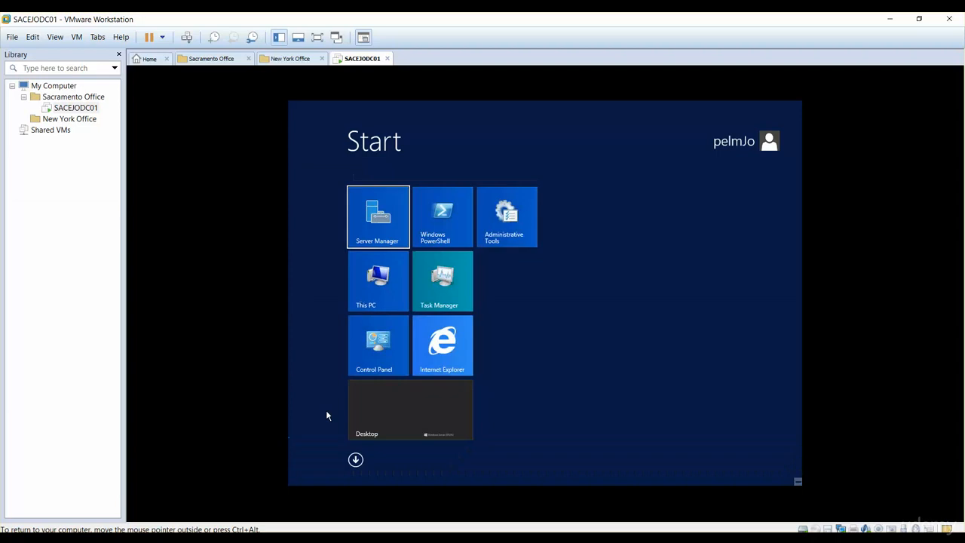
pyautogui.click(395, 420)
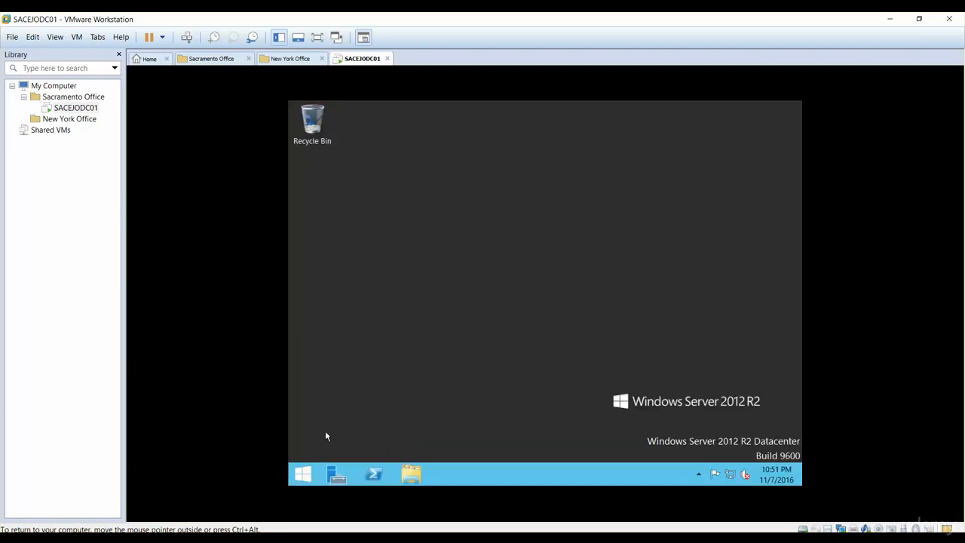
# Open the guest's This PC properties in a maximized window and bring up its computer name settings in System Properties.
pyautogui.click(304, 475)
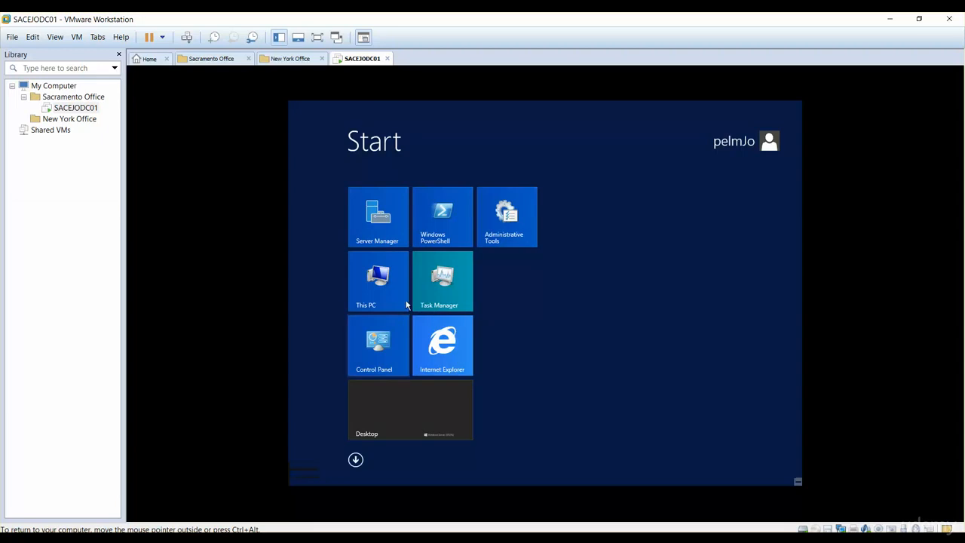
pyautogui.rightClick(369, 284)
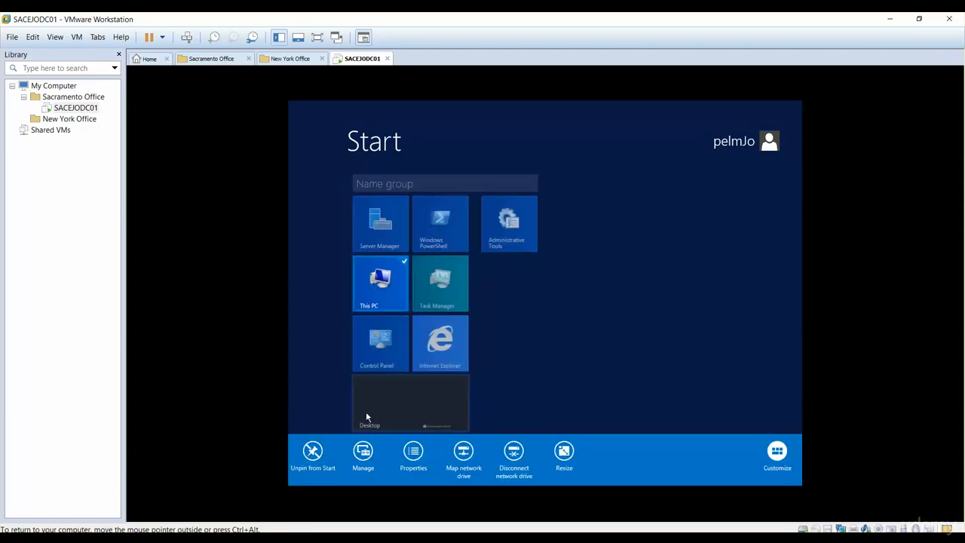
pyautogui.click(413, 453)
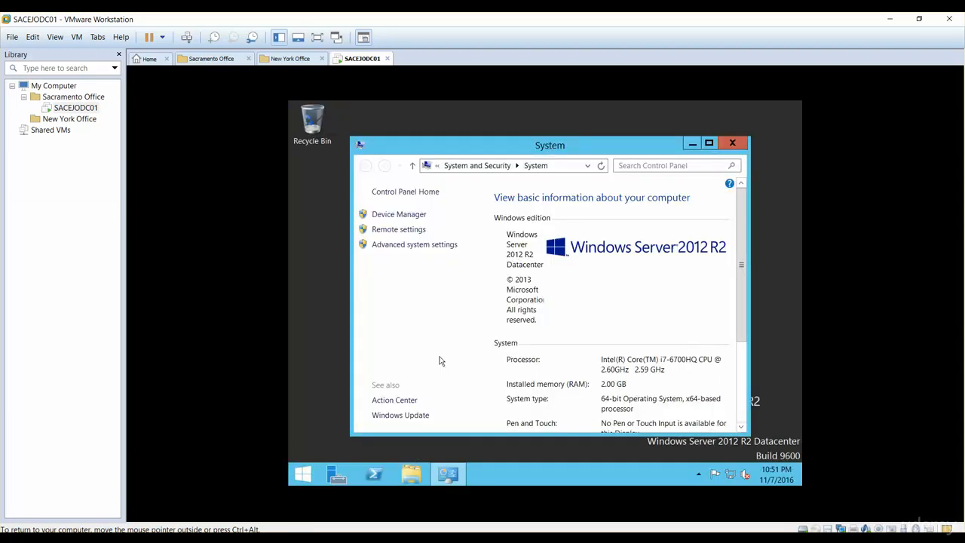
pyautogui.doubleClick(497, 144)
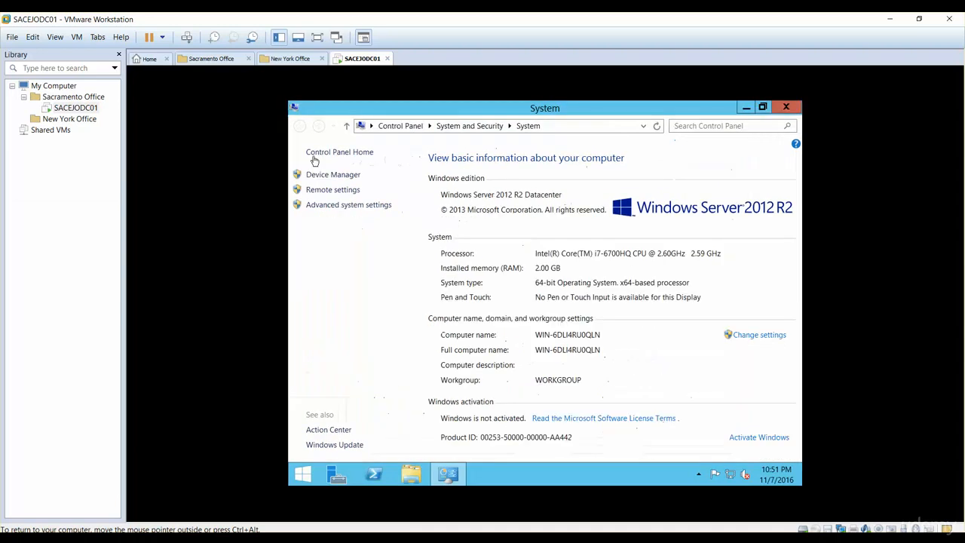
pyautogui.click(334, 206)
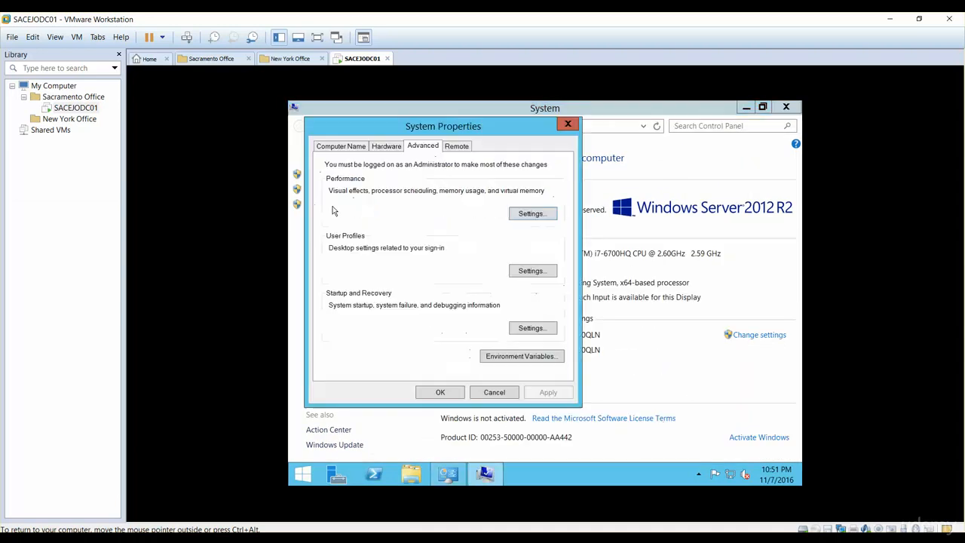
pyautogui.click(346, 148)
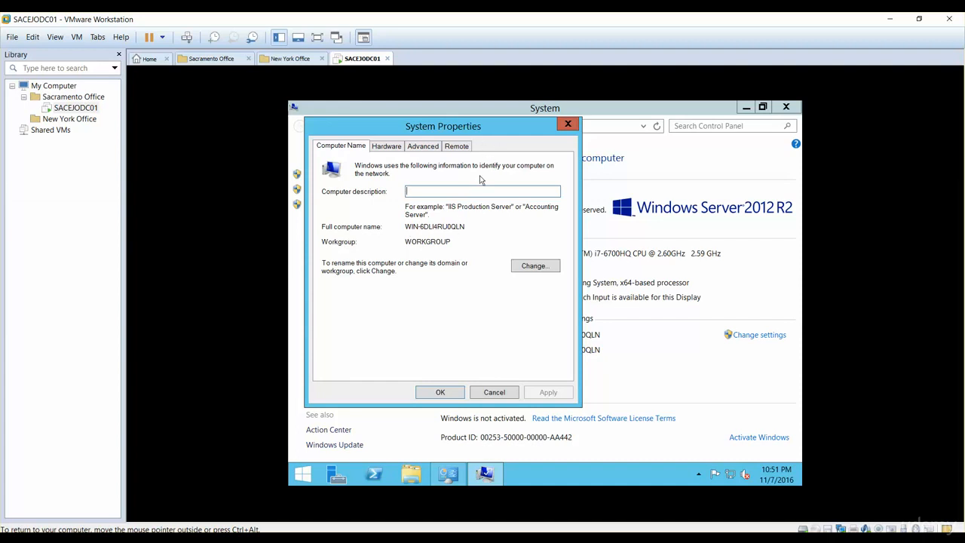
# Change the guest's computer name to SACEJODC01, keeping it in the workgroup, and acknowledge the restart notice.
pyautogui.click(532, 270)
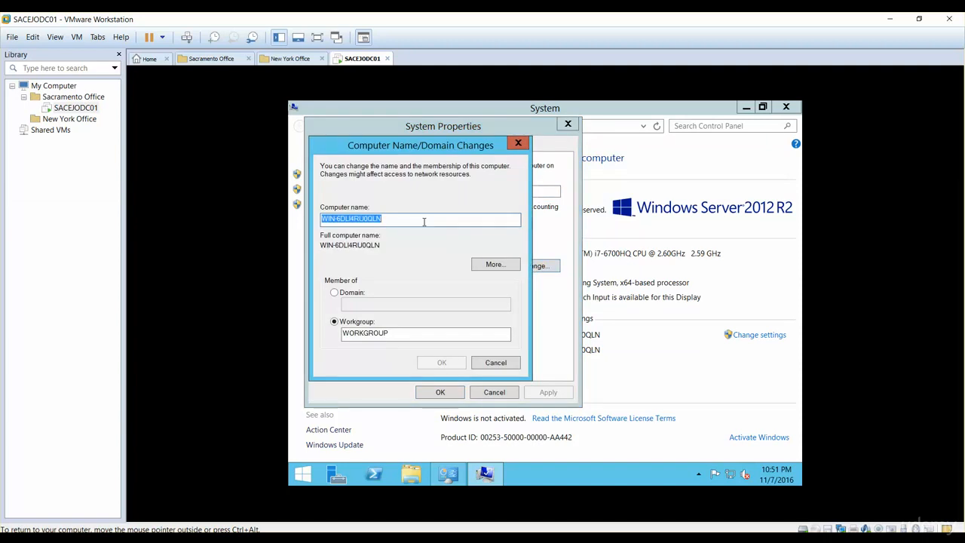
pyautogui.write('S')
pyautogui.press('BackSpace')
pyautogui.write('SA')
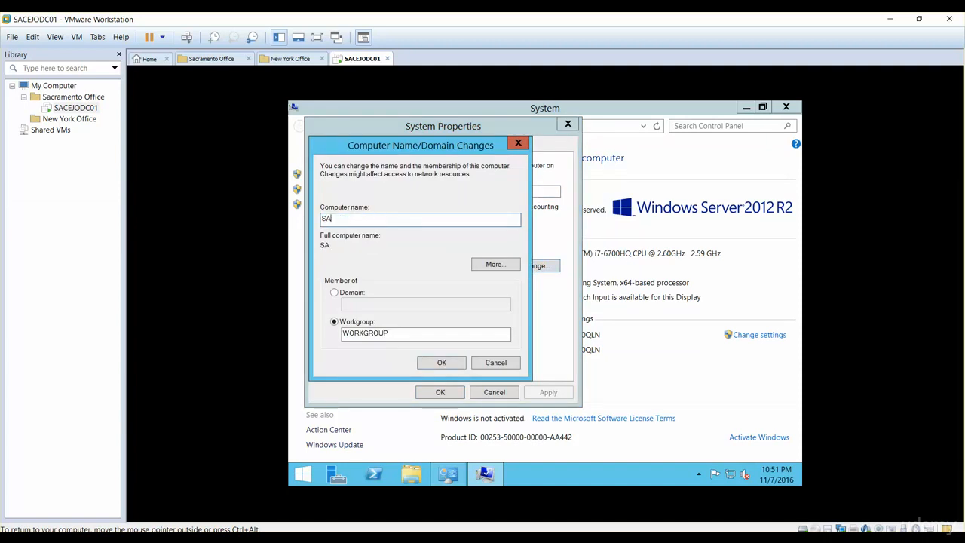
pyautogui.write('CEJODC01')
pyautogui.click(444, 362)
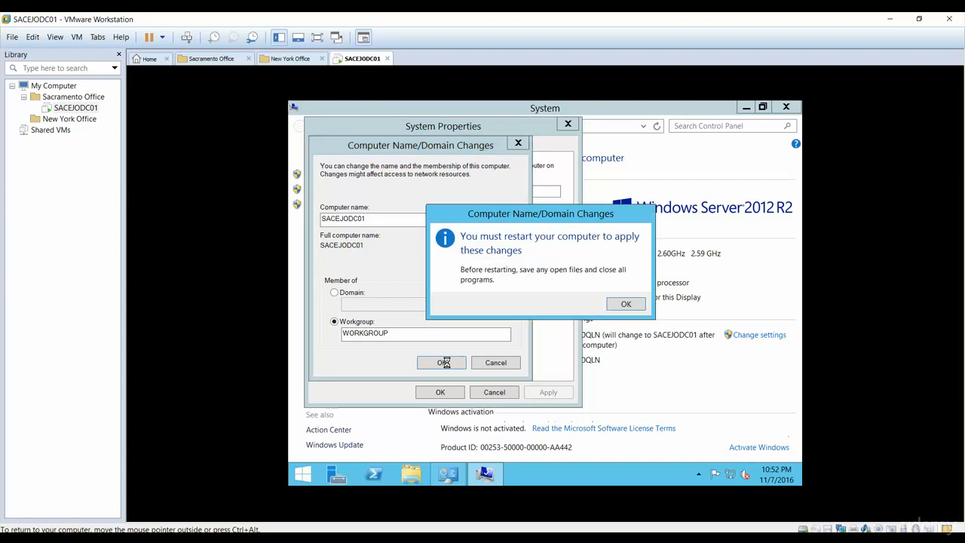
pyautogui.click(622, 305)
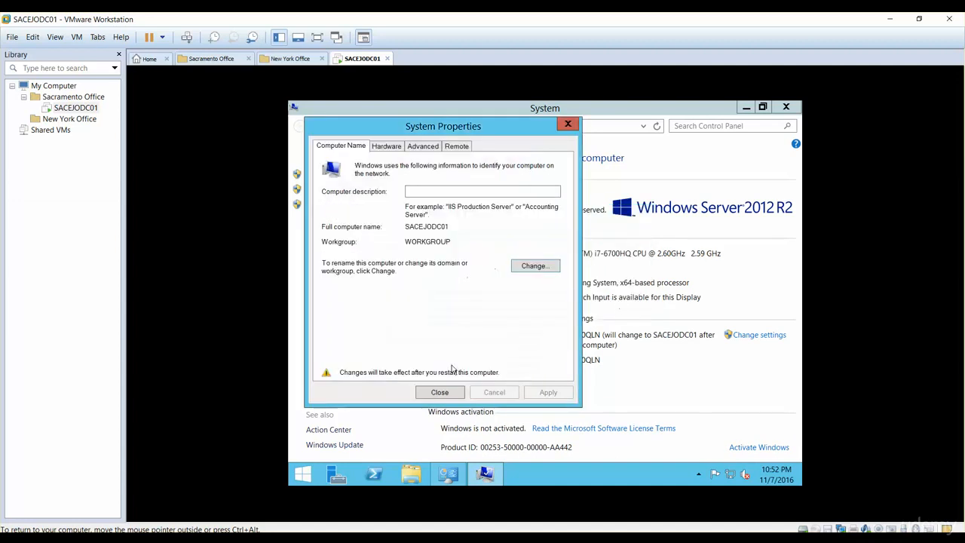
# Close System Properties with the restart postponed, and close the System window.
pyautogui.click(440, 393)
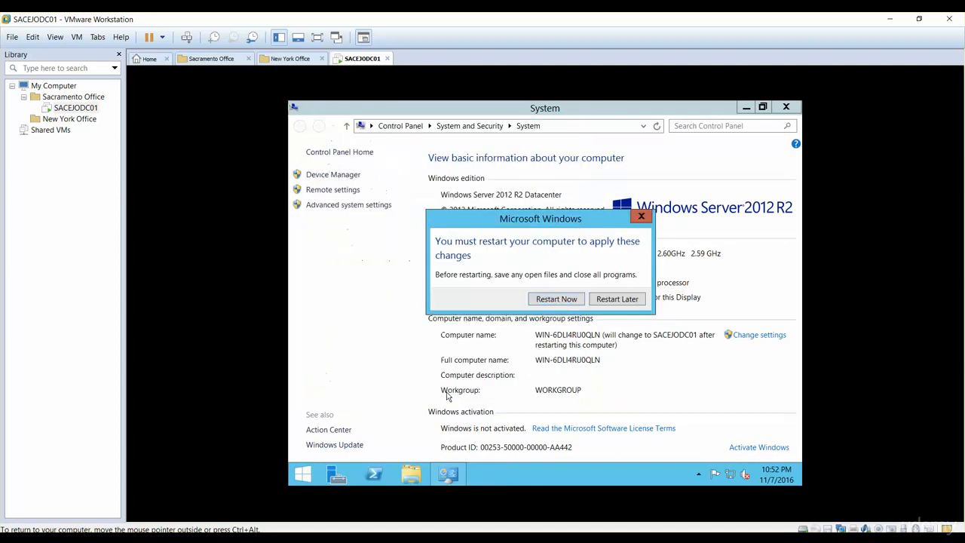
pyautogui.click(617, 299)
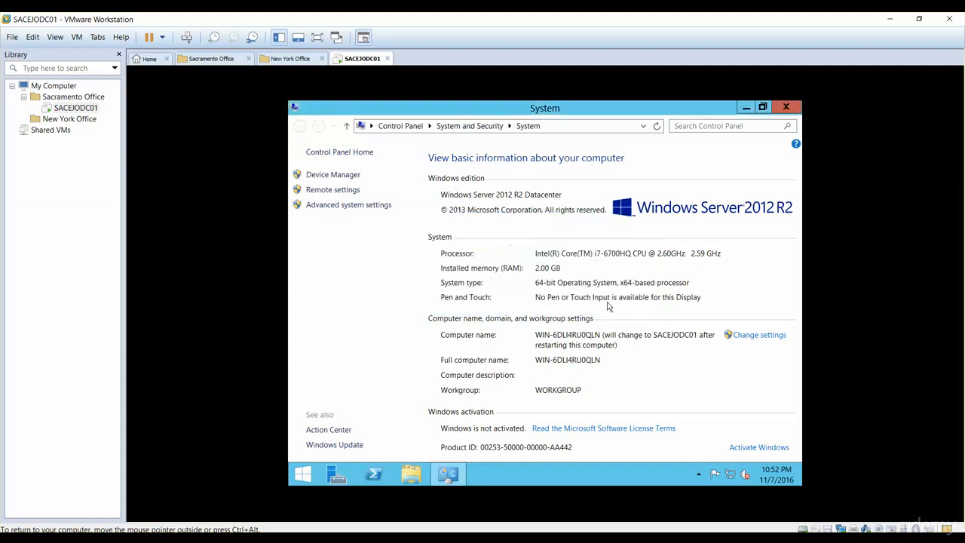
pyautogui.click(784, 108)
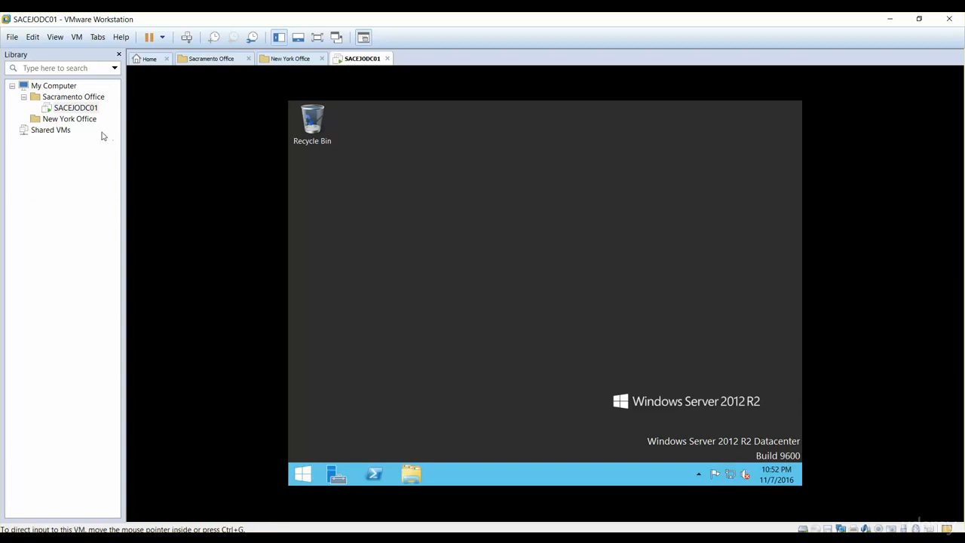
pyautogui.rightClick(79, 108)
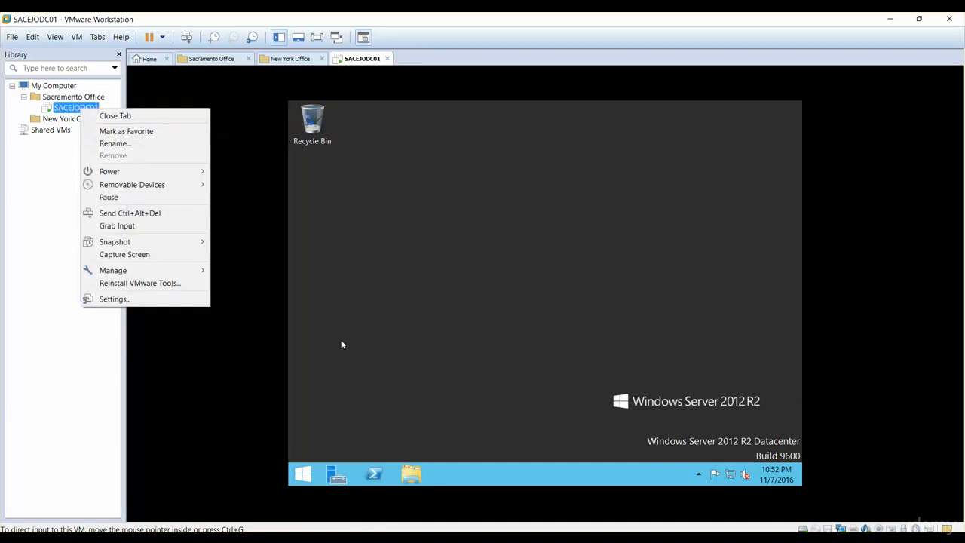
pyautogui.click(448, 310)
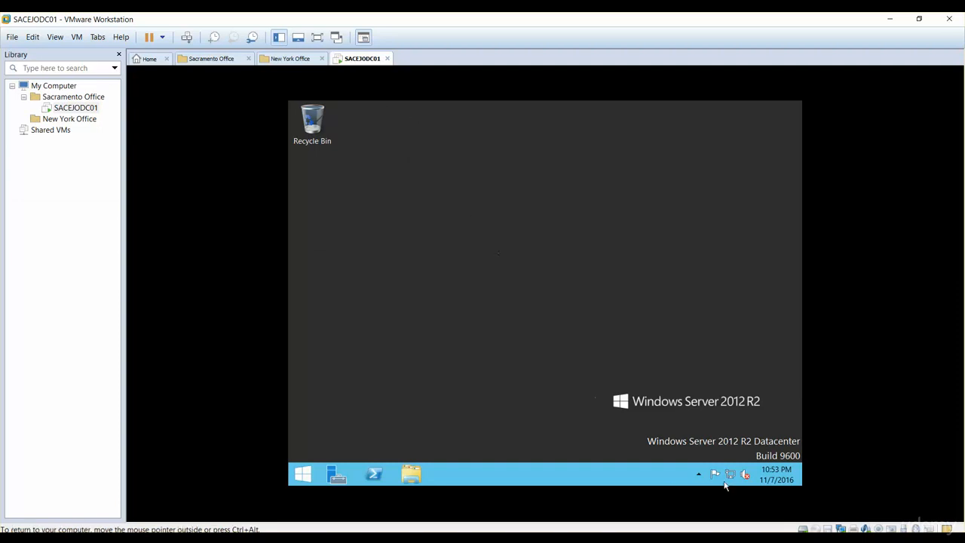
# Check the guest's network status and run IPCONFIG in its Command Prompt.
pyautogui.moveTo(729, 481)
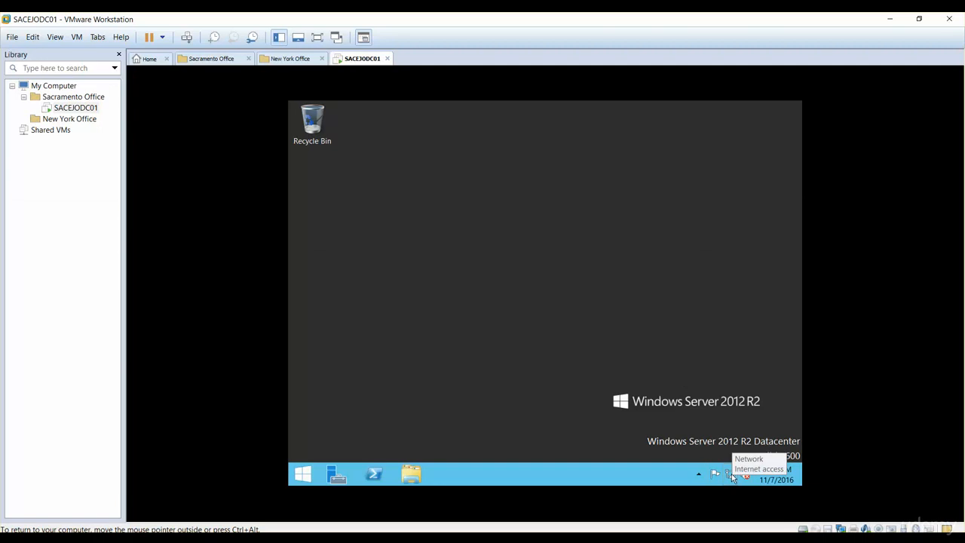
pyautogui.click(302, 473)
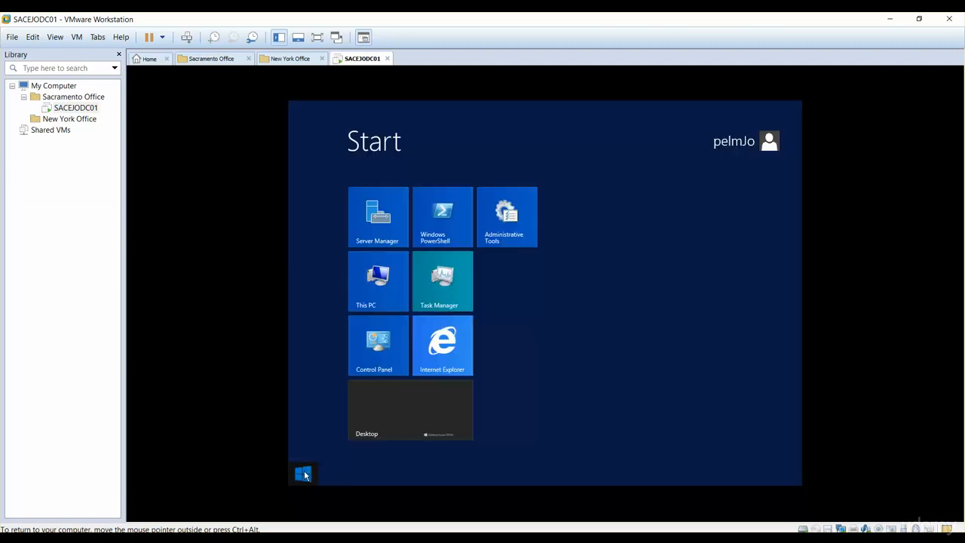
pyautogui.write('CMD')
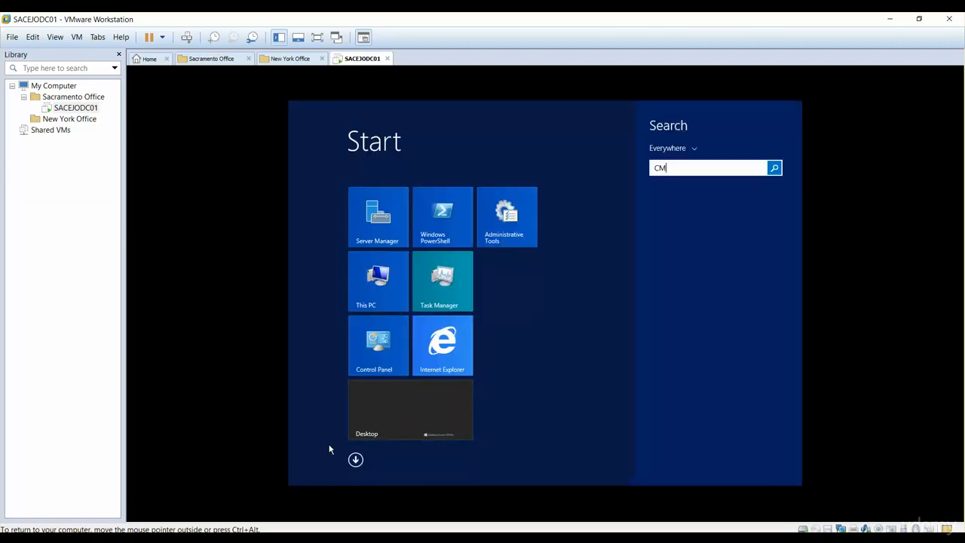
pyautogui.press('Return')
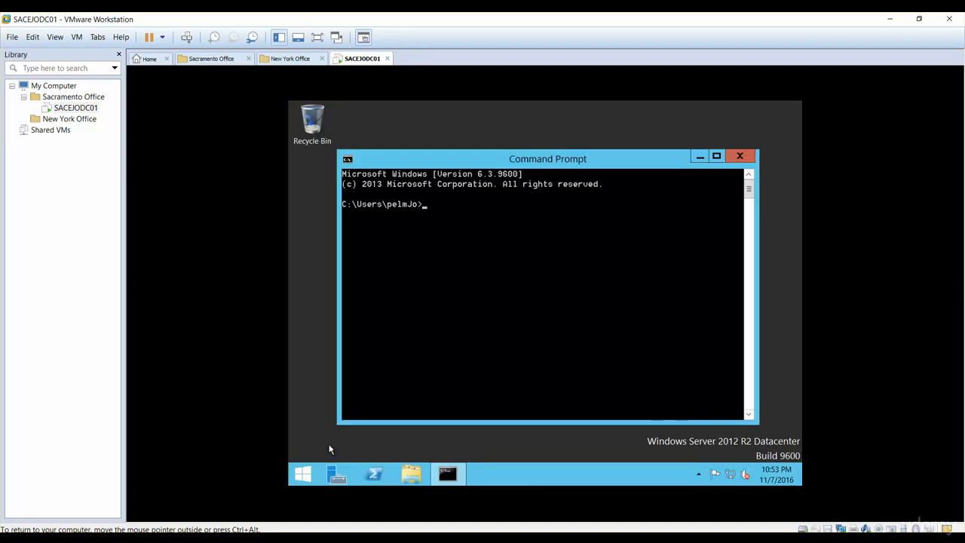
pyautogui.write('IPCONFIG')
pyautogui.press('Return')
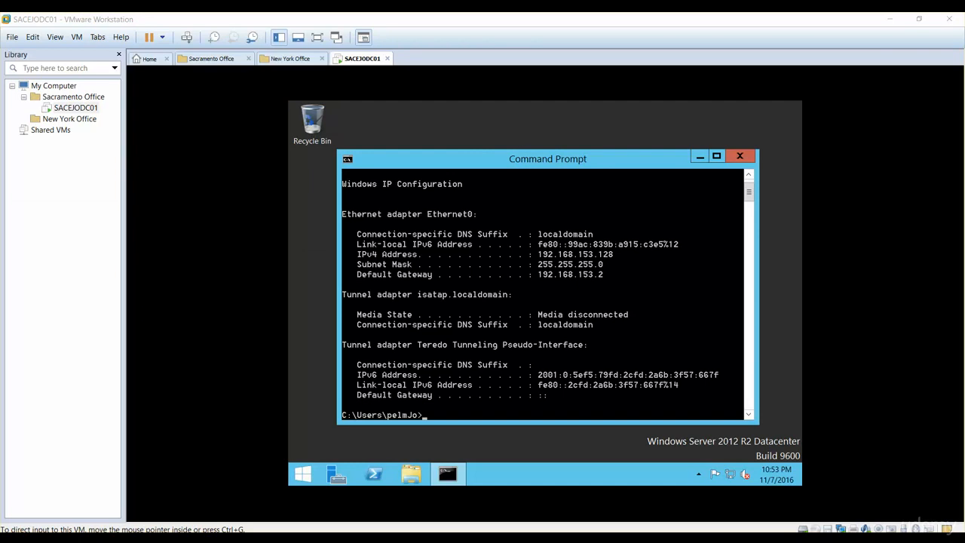
# Run ipconfig in the host computer's command prompt and examine its IPv4 address and default gateway against the guest's.
pyautogui.moveTo(0, 92); pyautogui.dragTo(511, 113)
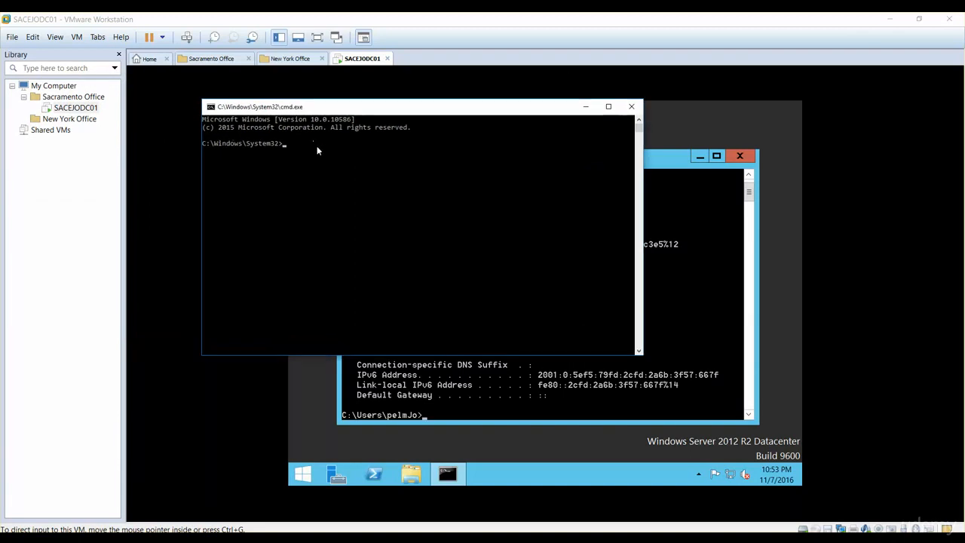
pyautogui.write('fig')
pyautogui.press('Return')
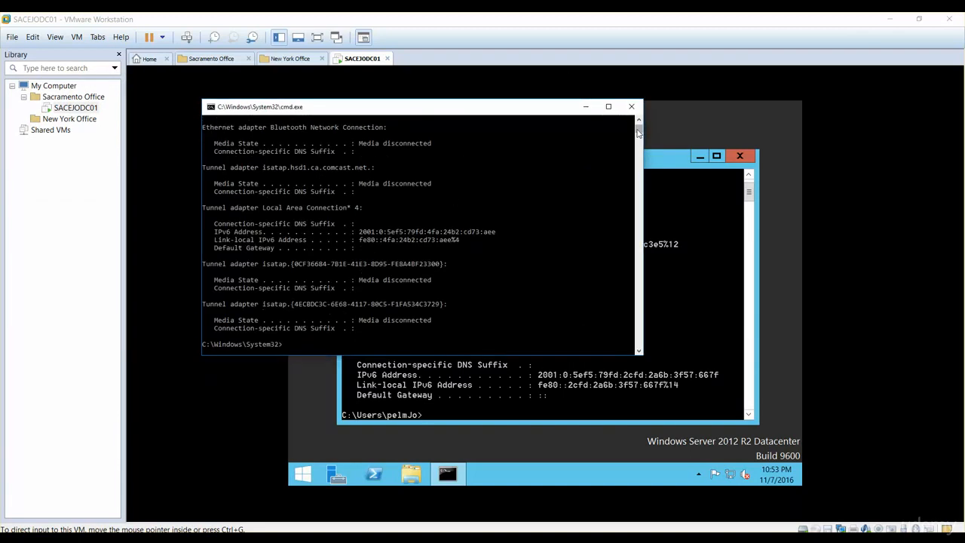
pyautogui.moveTo(638, 130); pyautogui.dragTo(637, 119)
pyautogui.scroll(-12, 637, 120)
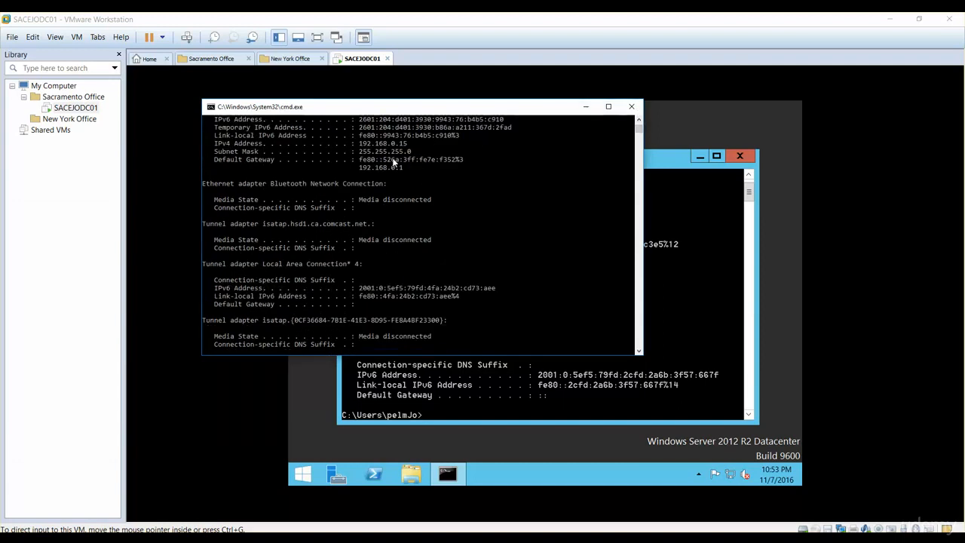
pyautogui.moveTo(433, 108); pyautogui.dragTo(425, 171)
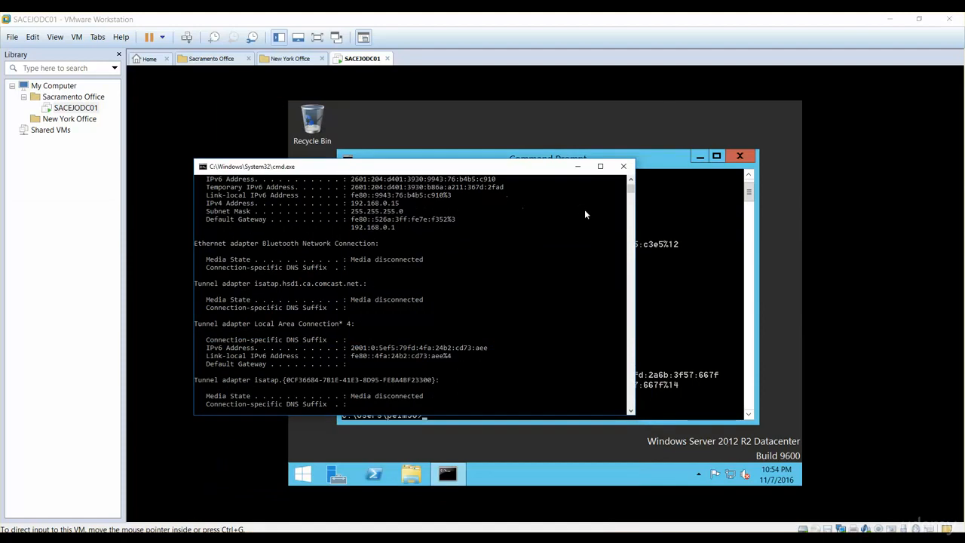
# Add empty prompt lines in the host's command window, and move and shrink it to uncover the guest's IPCONFIG output.
pyautogui.moveTo(630, 192); pyautogui.dragTo(631, 196)
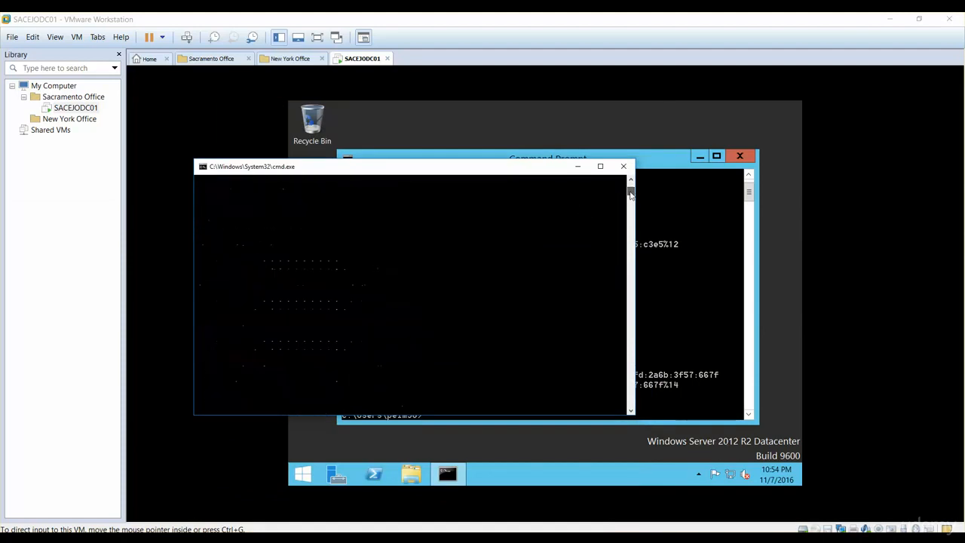
pyautogui.press('Return')
pyautogui.press('Return')
pyautogui.press('Return')
pyautogui.press('Return')
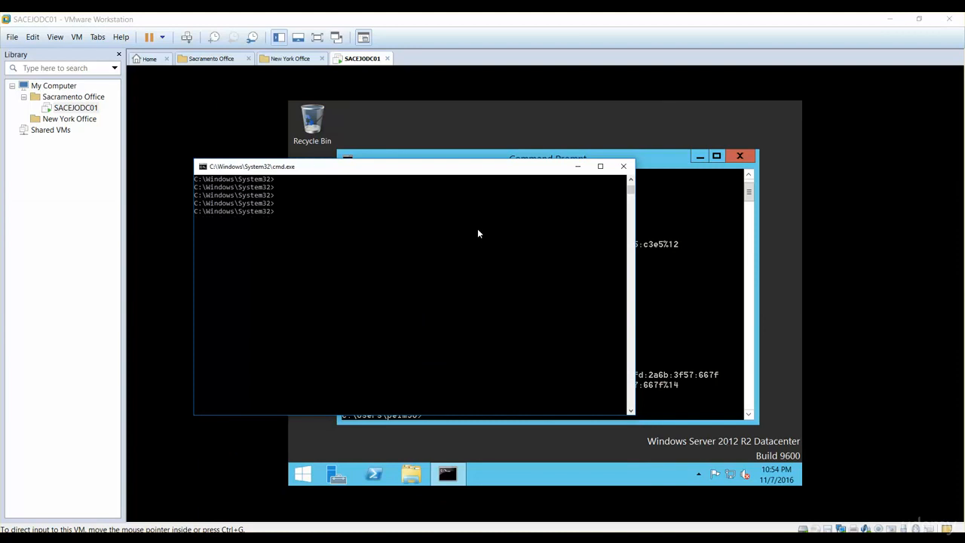
pyautogui.moveTo(445, 172); pyautogui.dragTo(432, 108)
pyautogui.moveTo(484, 339); pyautogui.dragTo(495, 210)
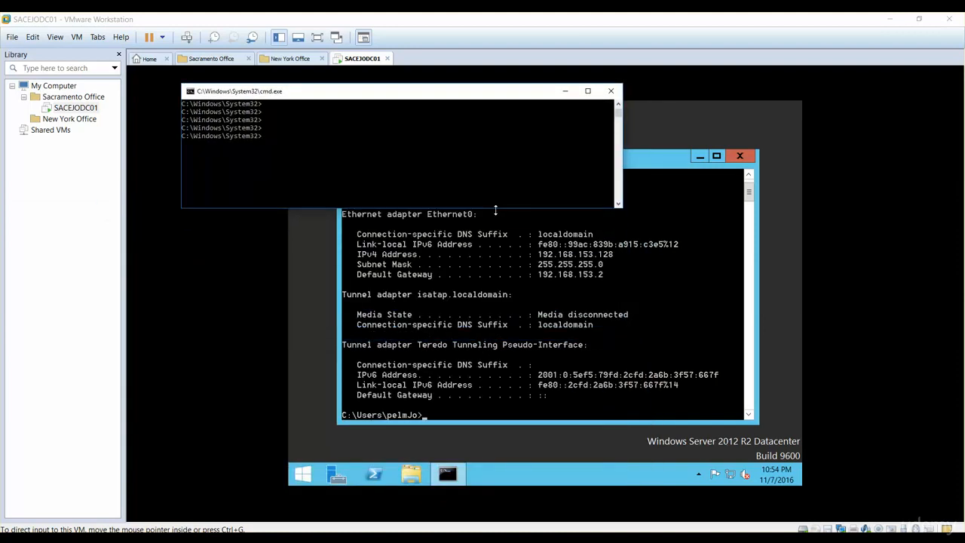
# Ping the guest's address 192.168.153.128 from the host's command prompt, and close that command window.
pyautogui.click(348, 145)
pyautogui.write('ping 192.168.153.128')
pyautogui.press('Return')
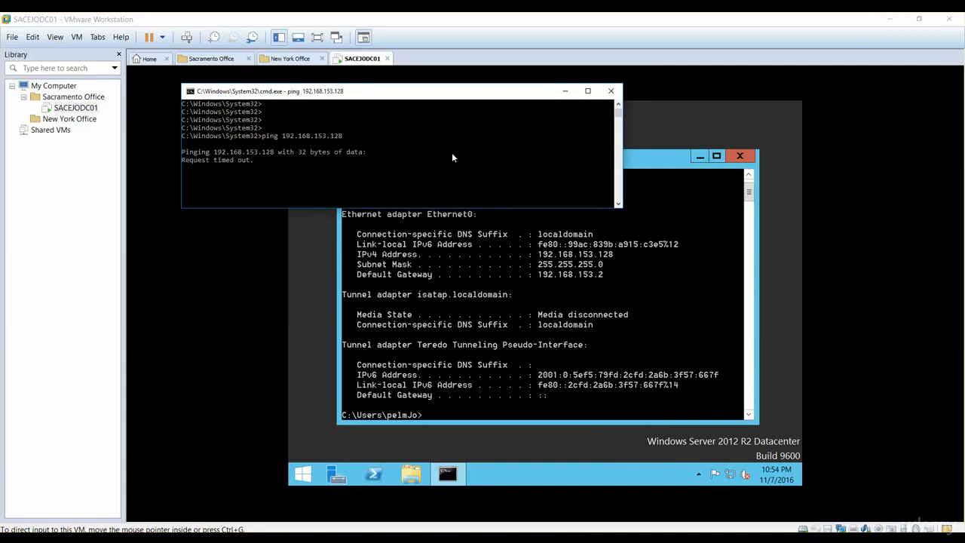
pyautogui.click(611, 91)
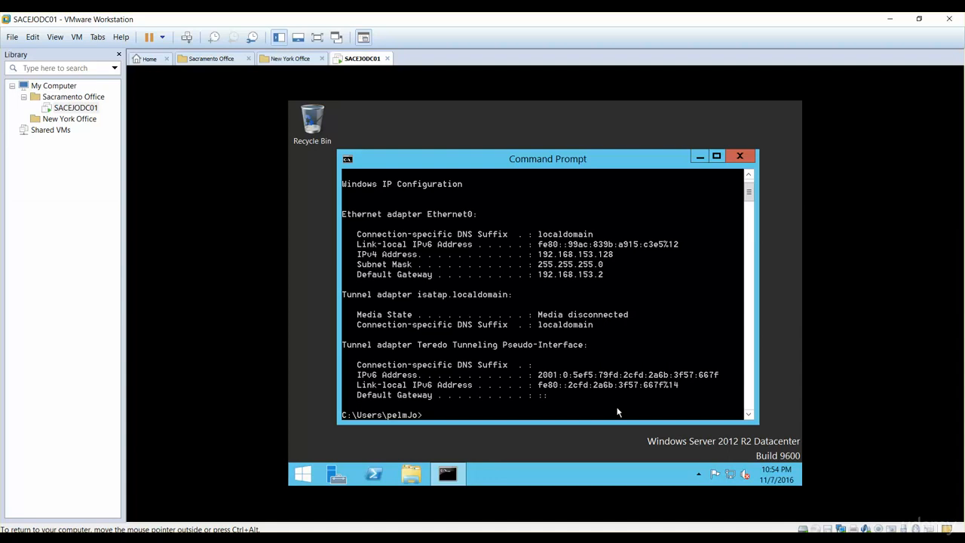
# Run NSLOOKUP in the guest's Command Prompt to check its default DNS server, and exit back to the prompt.
pyautogui.write('NSLOOKUP')
pyautogui.press('Return')
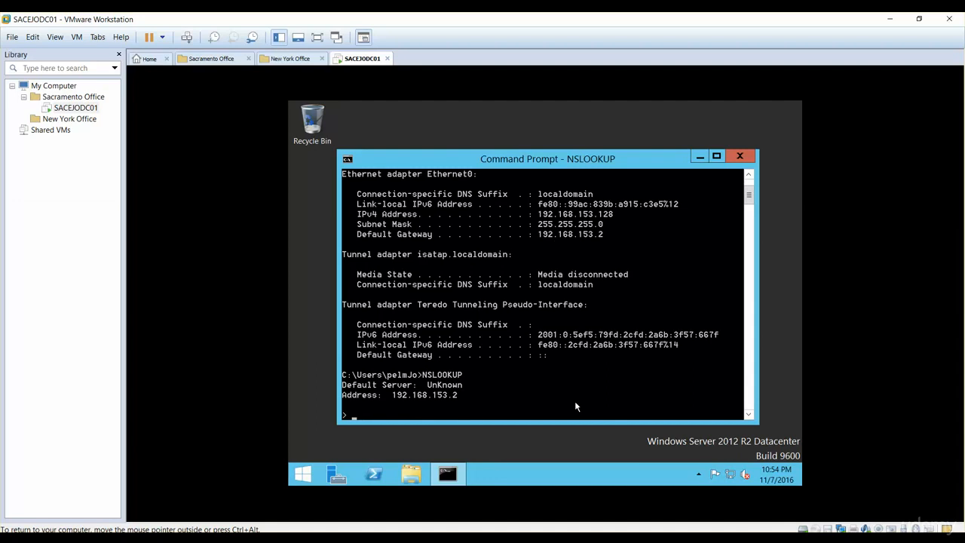
pyautogui.hotkey('ctrl', 'c')
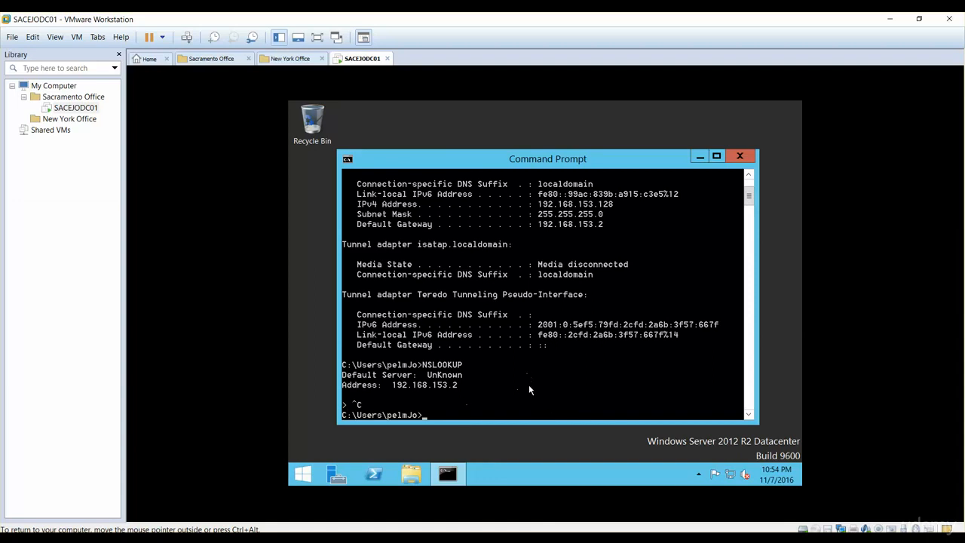
# Open the Internet Protocol Version 4 (TCP/IPv4) properties of the guest's Ethernet0 adapter from Network and Sharing Center.
pyautogui.rightClick(730, 474)
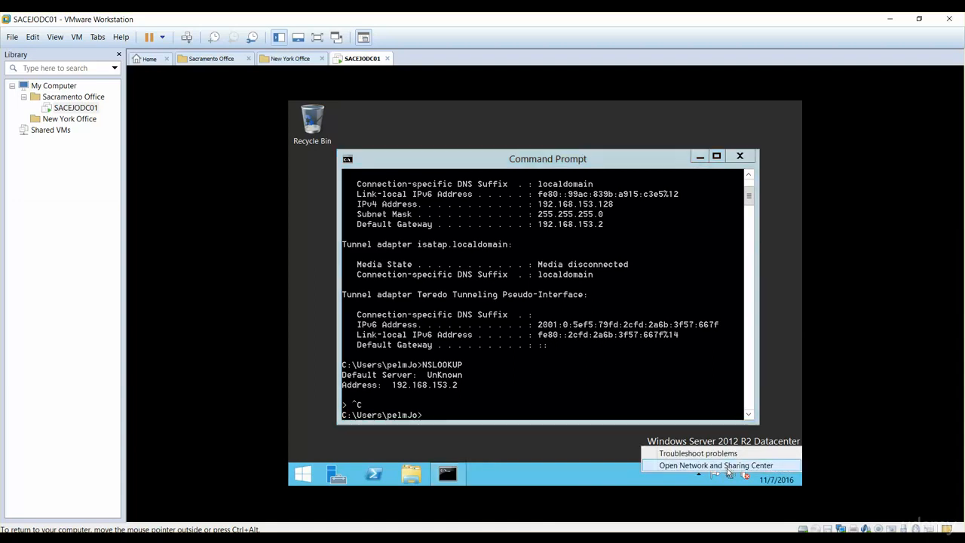
pyautogui.click(732, 480)
pyautogui.rightClick(732, 480)
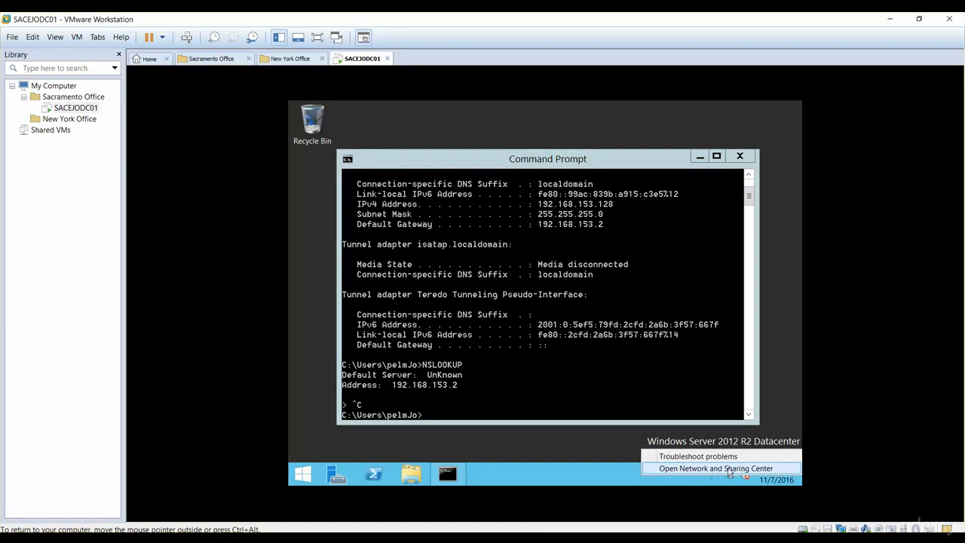
pyautogui.click(729, 468)
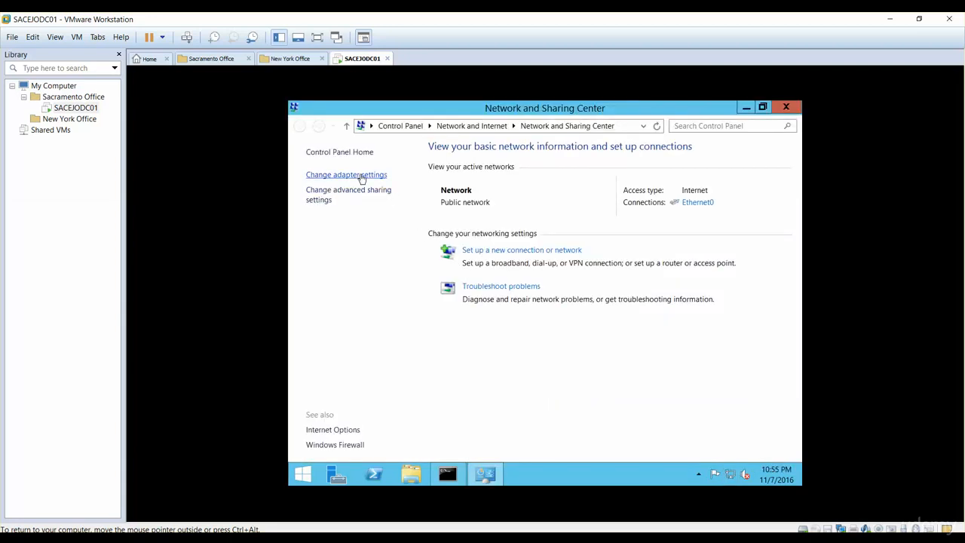
pyautogui.click(361, 174)
pyautogui.rightClick(360, 174)
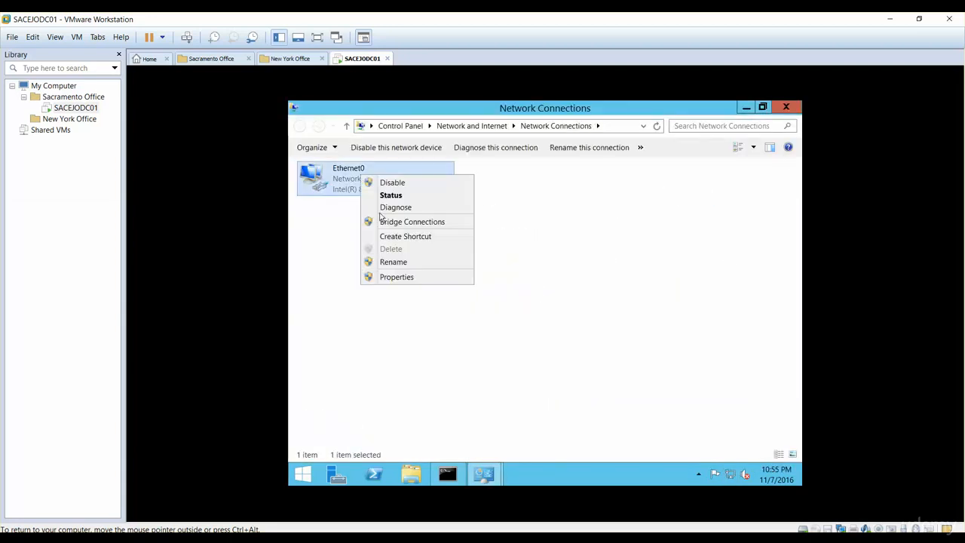
pyautogui.click(396, 276)
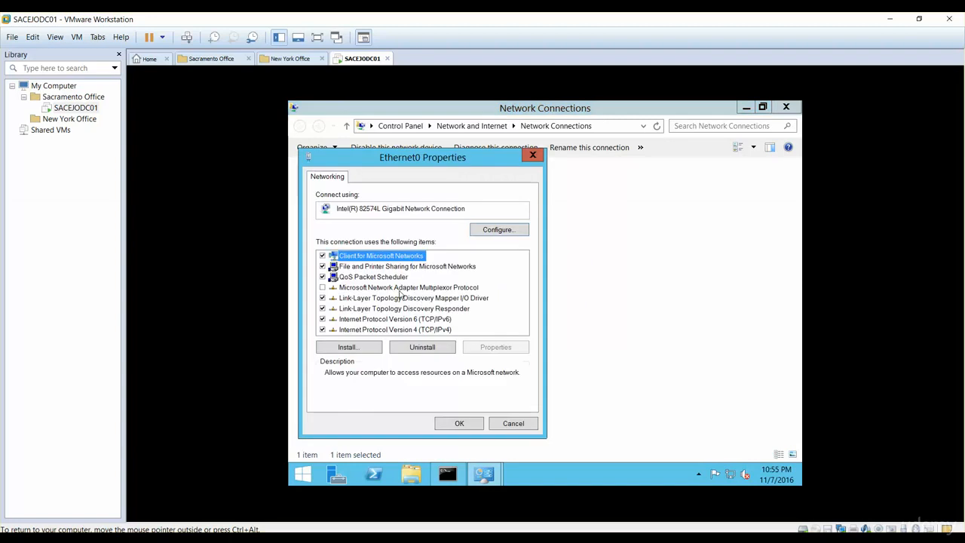
pyautogui.click(393, 330)
pyautogui.doubleClick(393, 330)
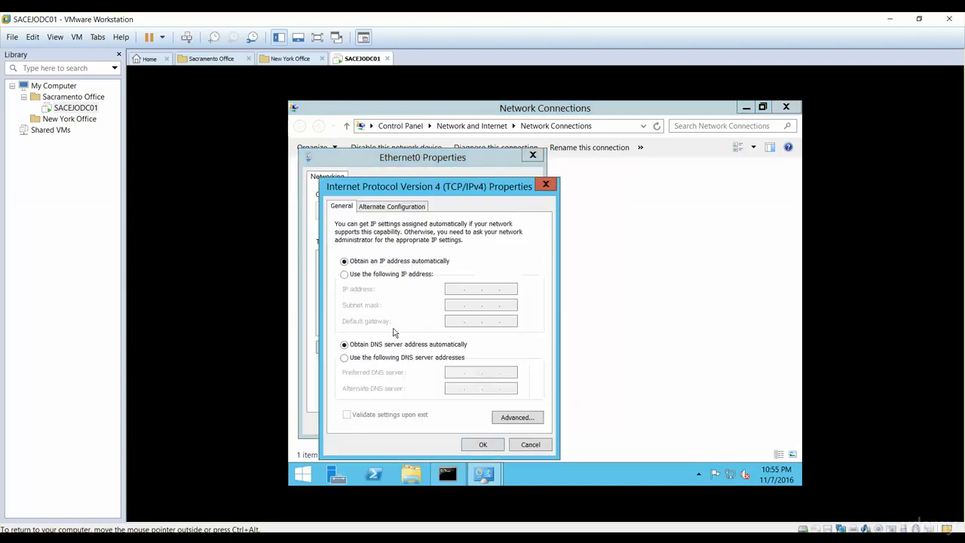
# Assign the static IP address 10.10.254.53 to Ethernet0, with 255.255.255 as the first three octets of the subnet mask.
pyautogui.click(371, 275)
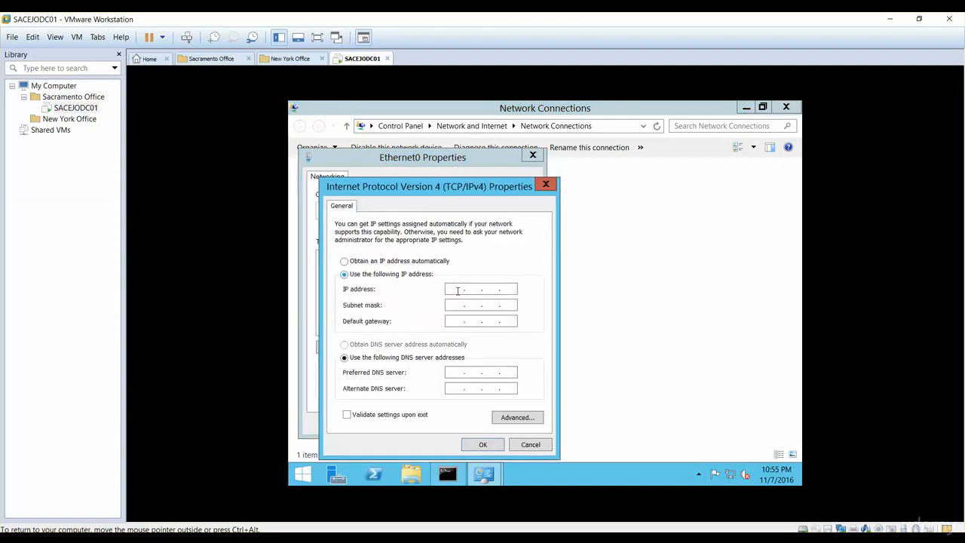
pyautogui.click(452, 289)
pyautogui.write('10.10.10')
pyautogui.press('BackSpace')
pyautogui.press('BackSpace')
pyautogui.write('254.53')
pyautogui.press('Tab')
pyautogui.write('255 . 255 . 255')
# Leave the default gateway empty, set the preferred DNS server to 10.10.254.53, and apply the Ethernet0 settings.
pyautogui.press('Tab')
pyautogui.press('Tab')
pyautogui.press('Tab')
pyautogui.write('10 . 10 . 254 . 53')
pyautogui.click(477, 444)
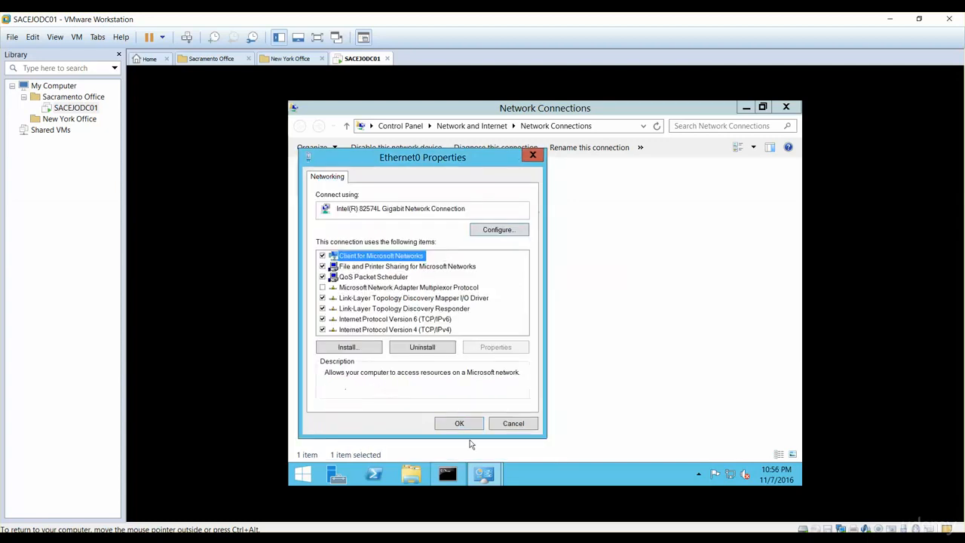
pyautogui.click(455, 423)
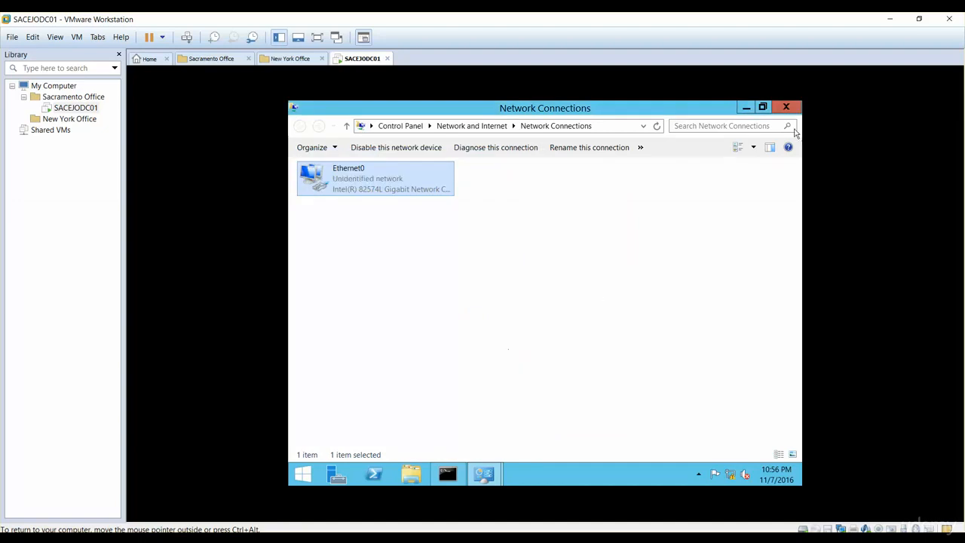
# Close Network Connections and Network and Sharing Center in the guest, and check the network status.
pyautogui.click(786, 108)
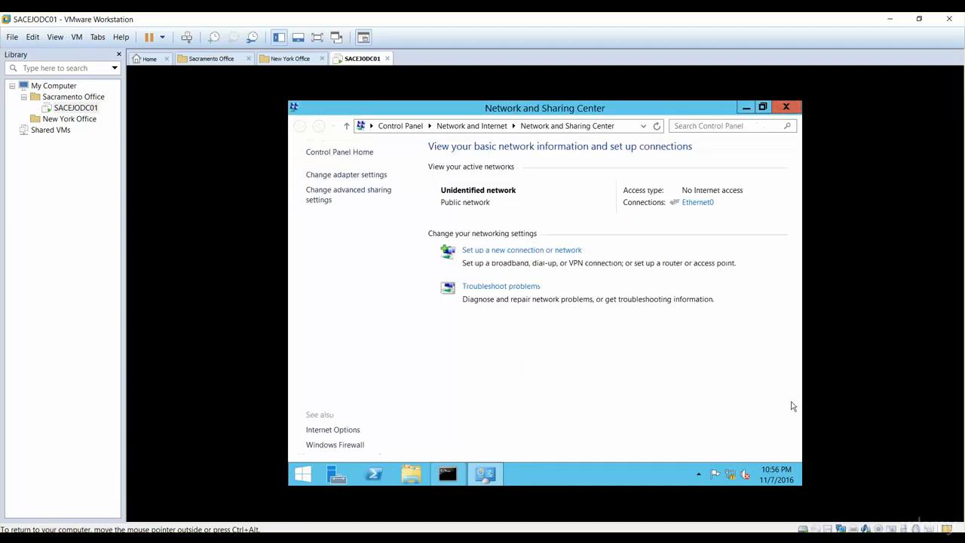
pyautogui.moveTo(732, 472)
pyautogui.click(785, 108)
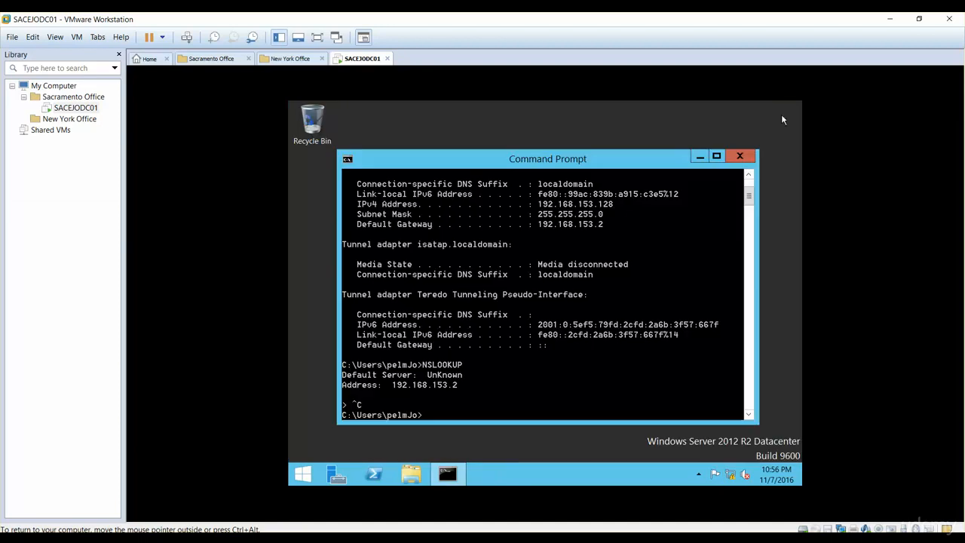
pyautogui.moveTo(735, 481)
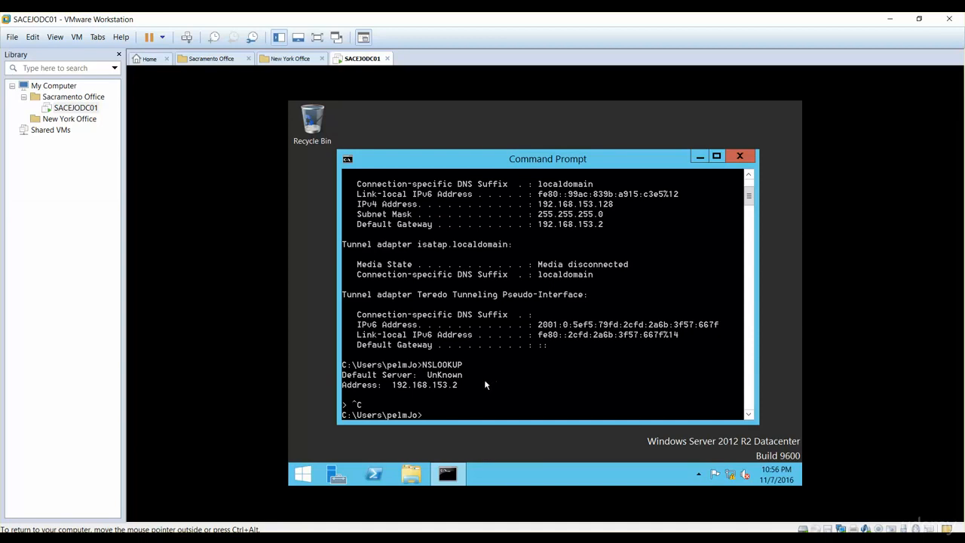
# Set the network adapter of the SACEJODC01 virtual machine to Host-only in its hardware settings.
pyautogui.rightClick(72, 112)
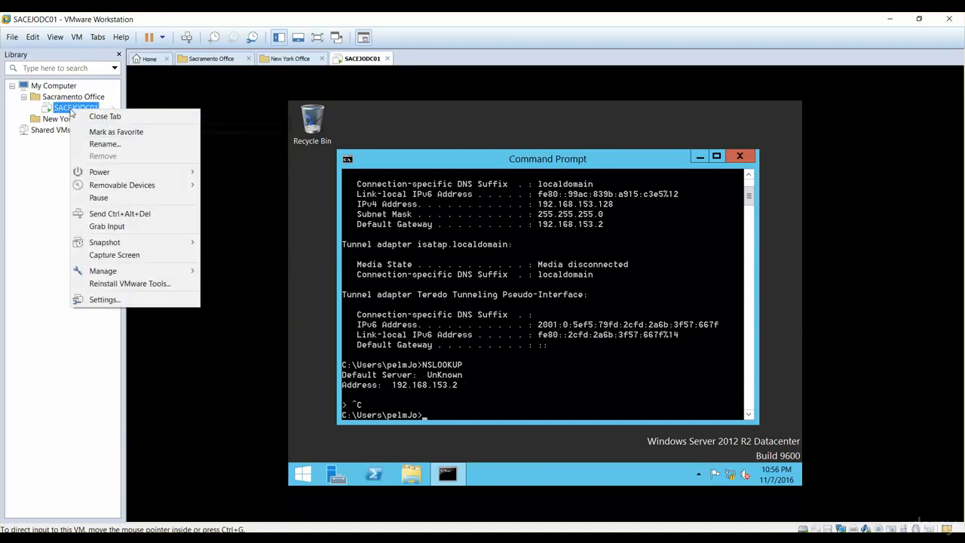
pyautogui.click(117, 299)
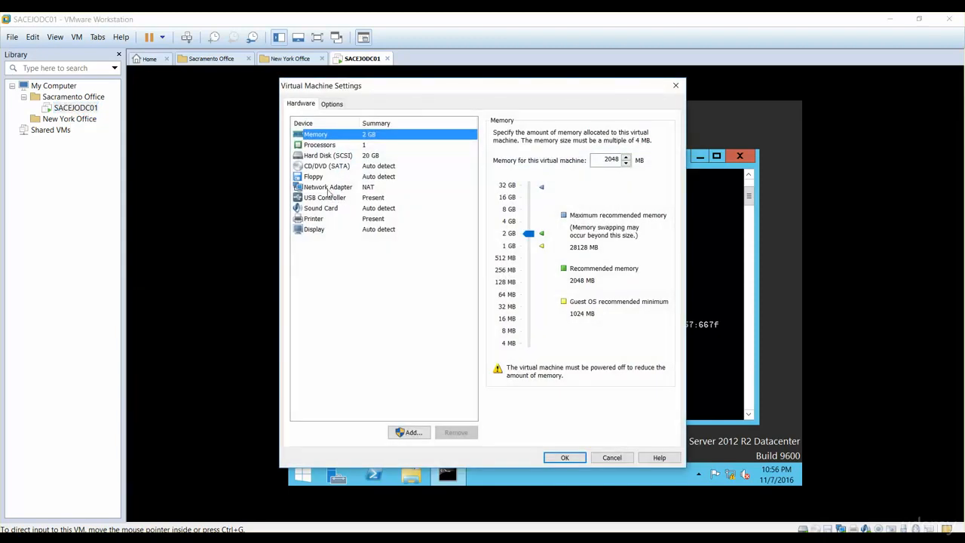
pyautogui.click(327, 188)
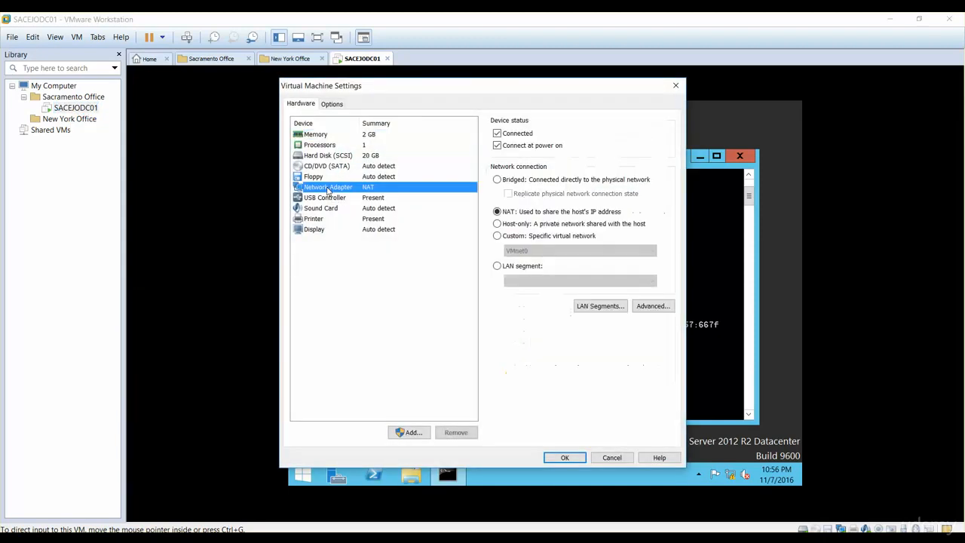
pyautogui.click(496, 224)
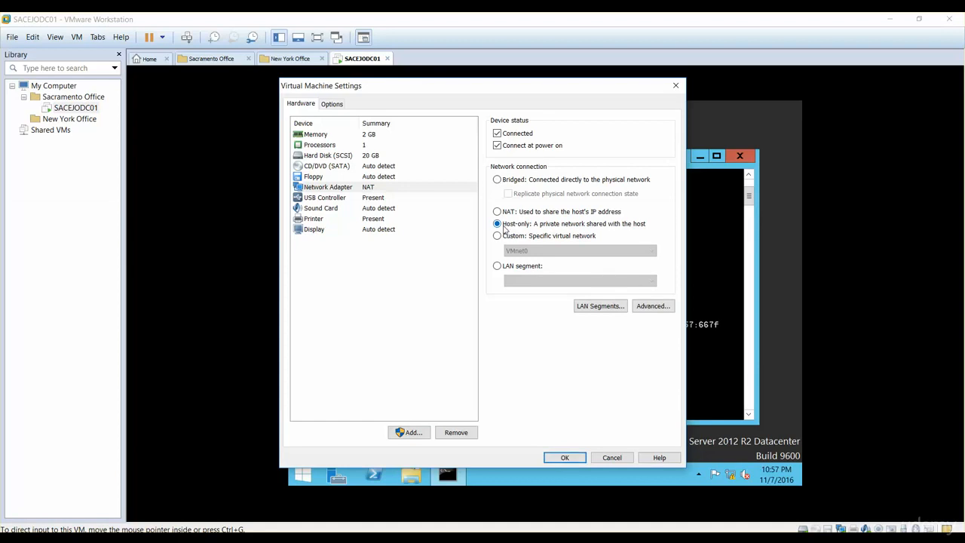
pyautogui.click(565, 458)
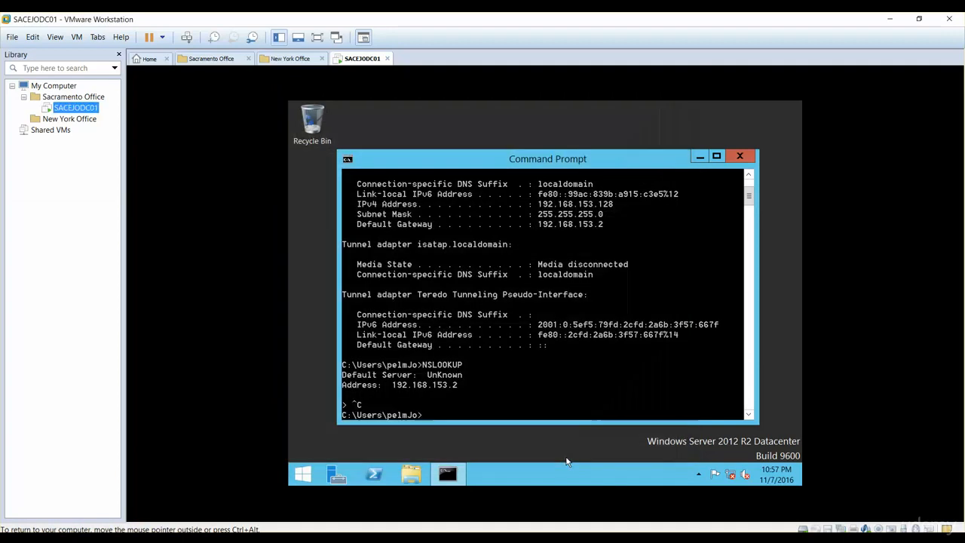